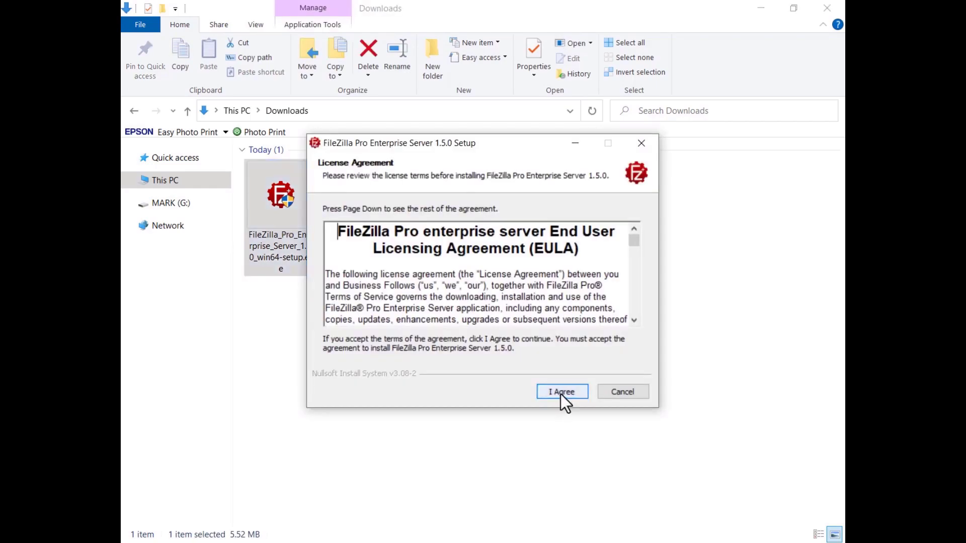
- Accept the licence and keep Full components and the default C:\Program Files\FileZilla Server folder
{"action": "left_click", "coordinate": [560, 392]}
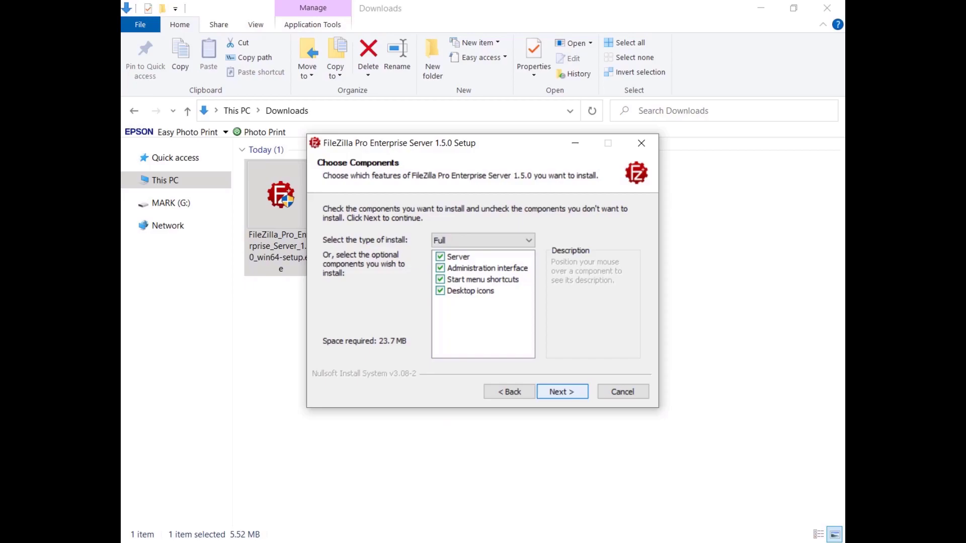
{"action": "left_click", "coordinate": [560, 393]}
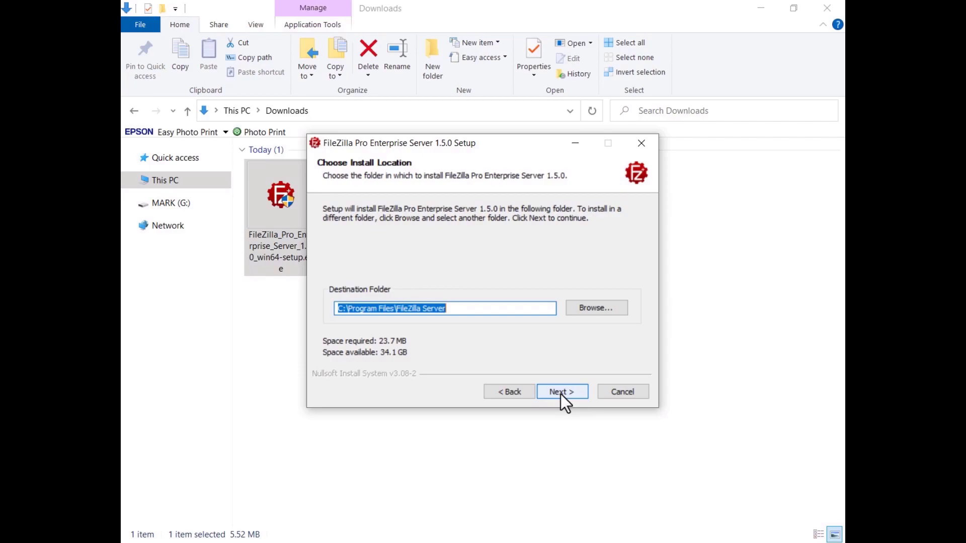
{"action": "left_click", "coordinate": [561, 393]}
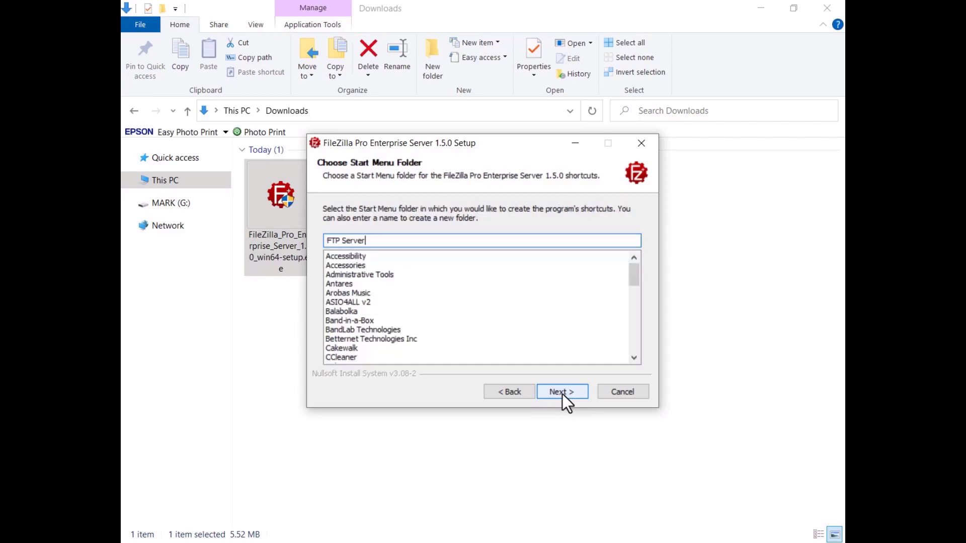
- Keep the 'FTP Server' Start Menu folder and Windows service startup; set admin port 14148 with a password
{"action": "left_click", "coordinate": [562, 391]}
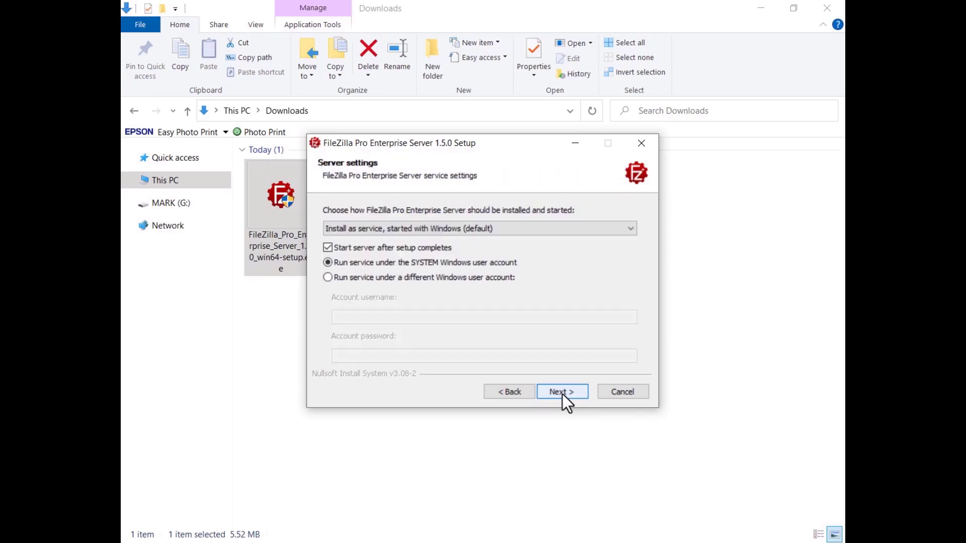
{"action": "left_click", "coordinate": [626, 234]}
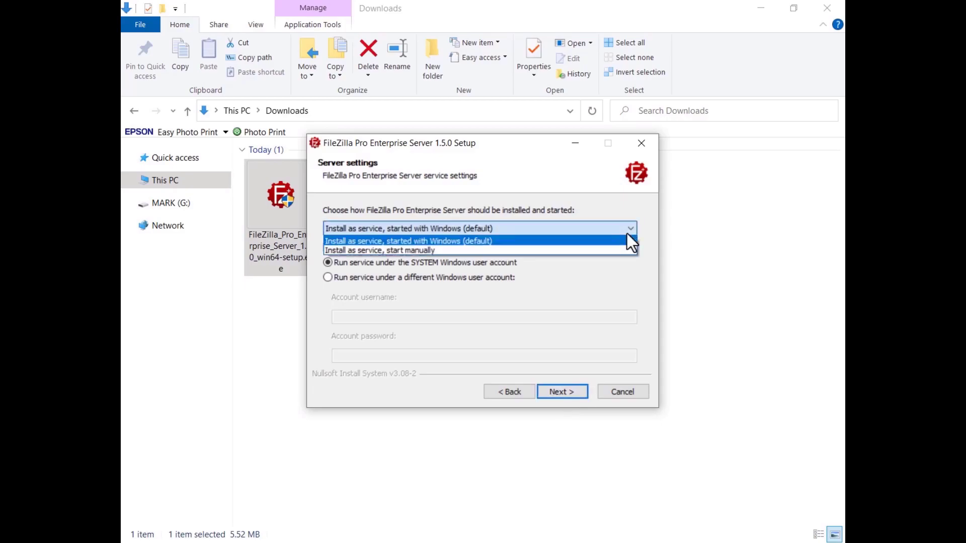
{"action": "left_click", "coordinate": [627, 235]}
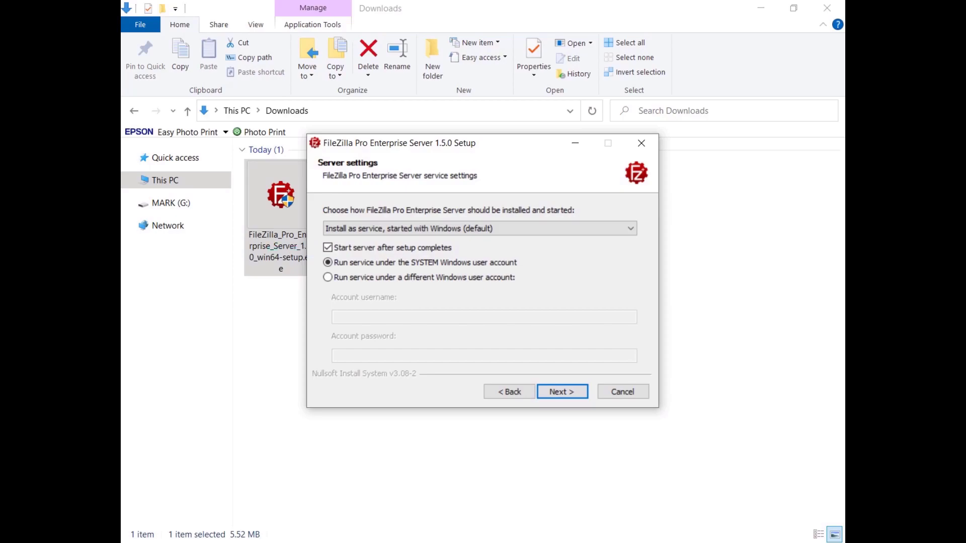
{"action": "left_click", "coordinate": [562, 397]}
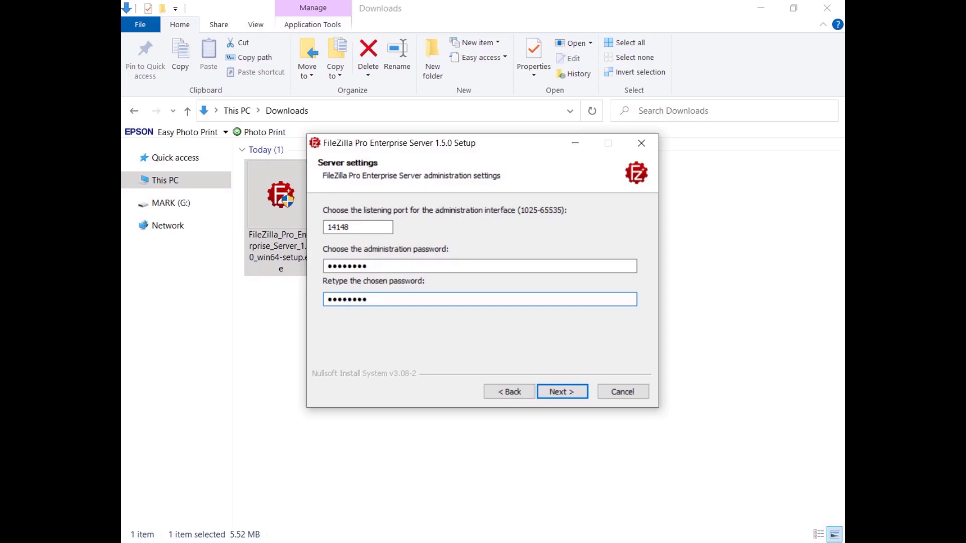
{"action": "left_click", "coordinate": [560, 393]}
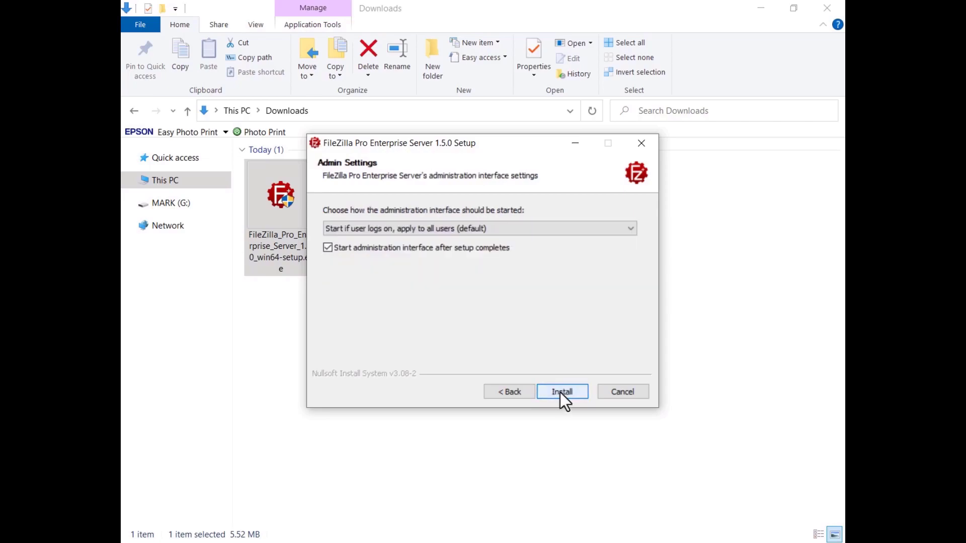
- Keep the default admin-interface startup, install, dismiss the TLS fingerprint notice and close the installer
{"action": "left_click", "coordinate": [629, 231]}
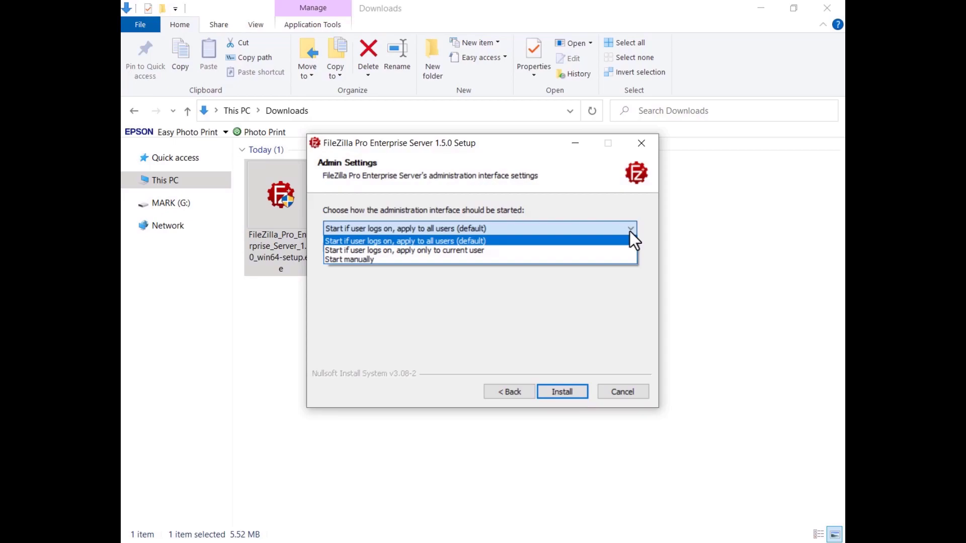
{"action": "left_click", "coordinate": [626, 241]}
{"action": "left_click", "coordinate": [562, 391]}
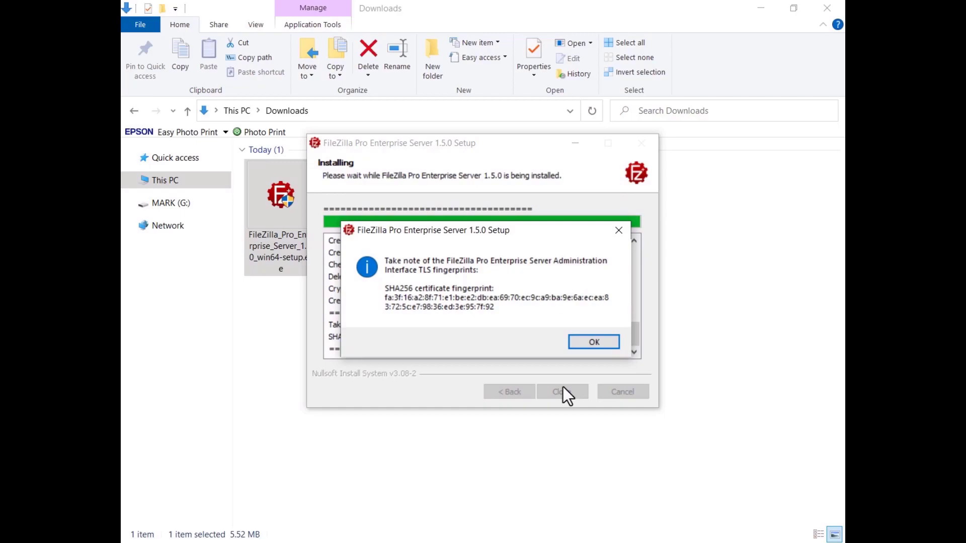
{"action": "left_click", "coordinate": [595, 342]}
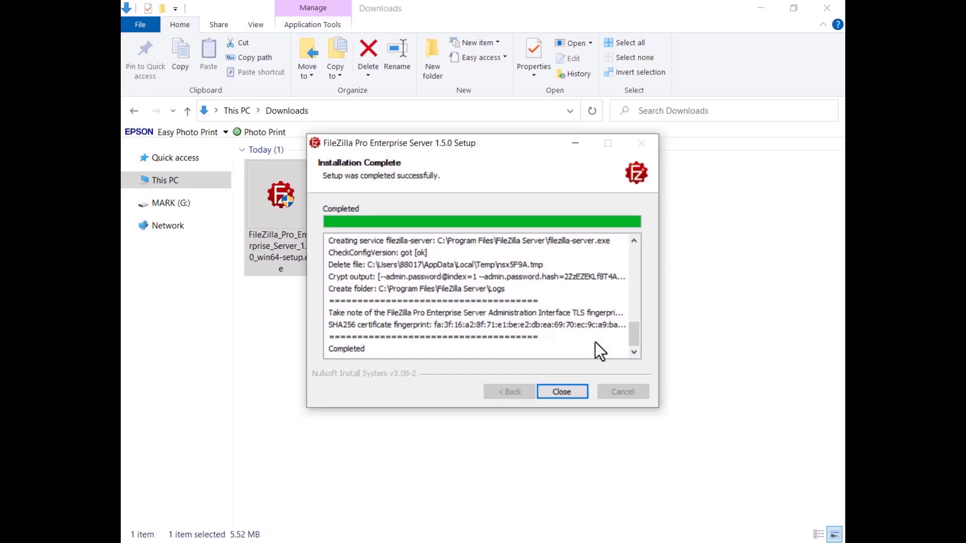
{"action": "left_click", "coordinate": [562, 392]}
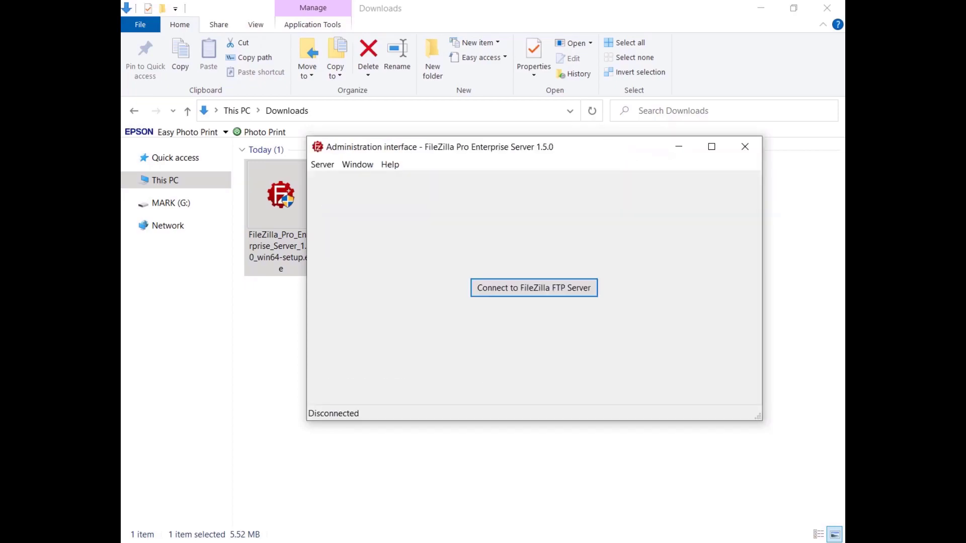
- Connect to the local server at 127.0.0.1 and register it with the pasted registration key
{"action": "left_click", "coordinate": [533, 296]}
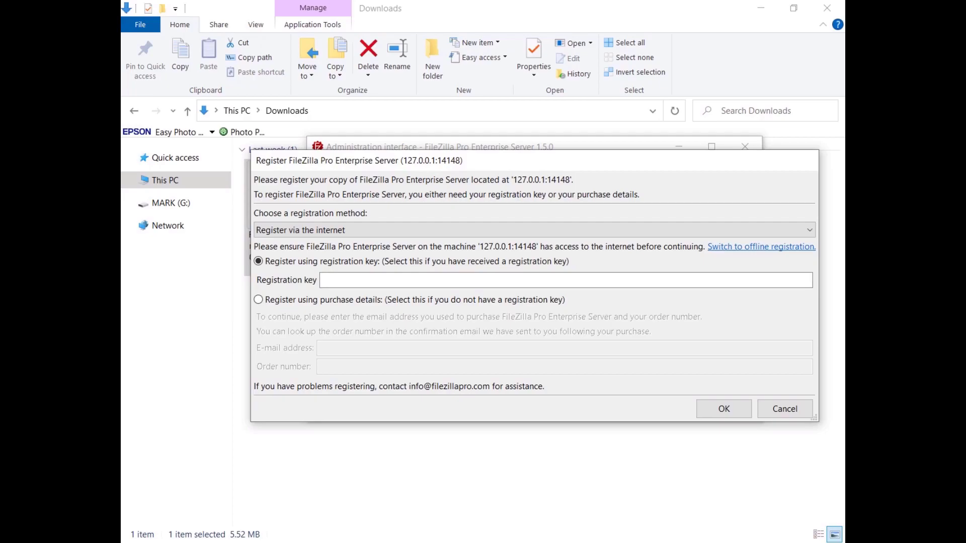
{"action": "key", "text": "ctrl+v"}
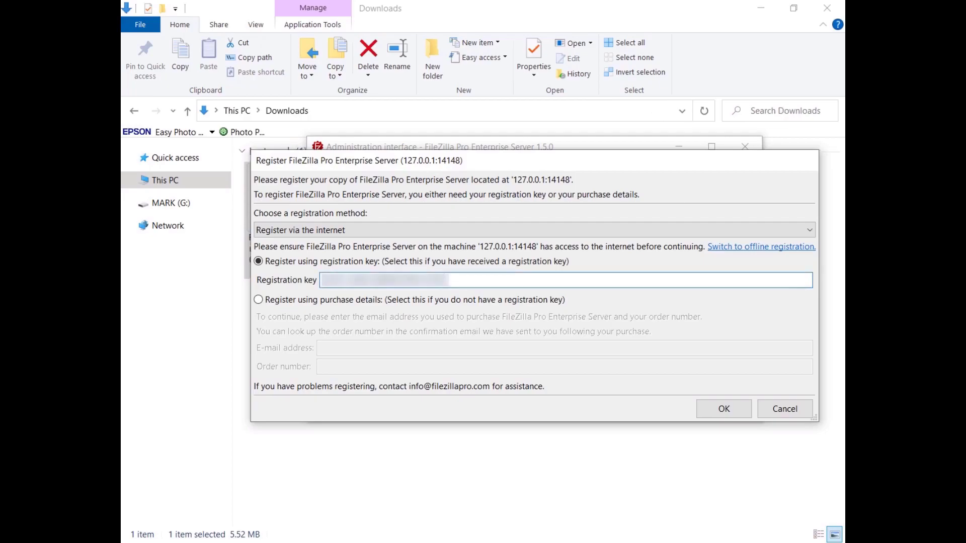
{"action": "left_click", "coordinate": [723, 408]}
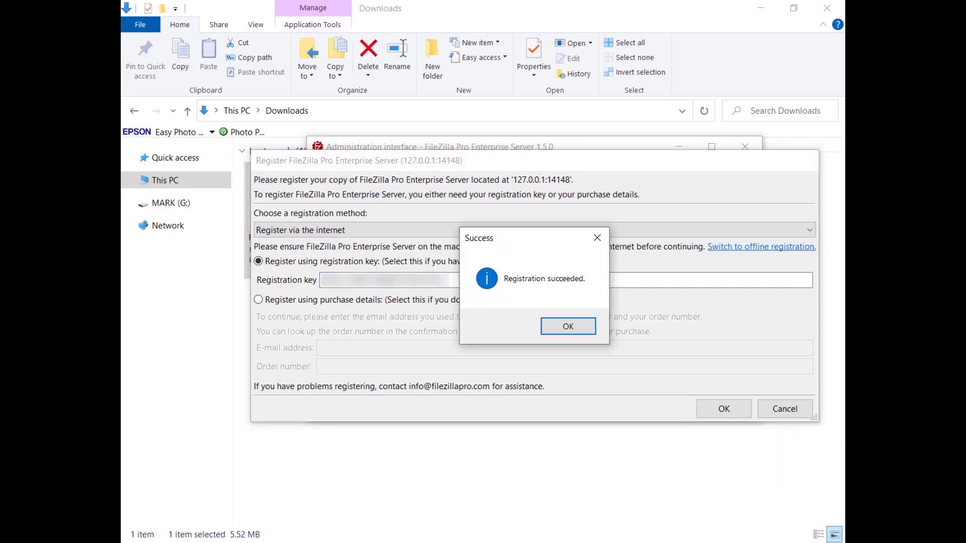
{"action": "left_click", "coordinate": [566, 328]}
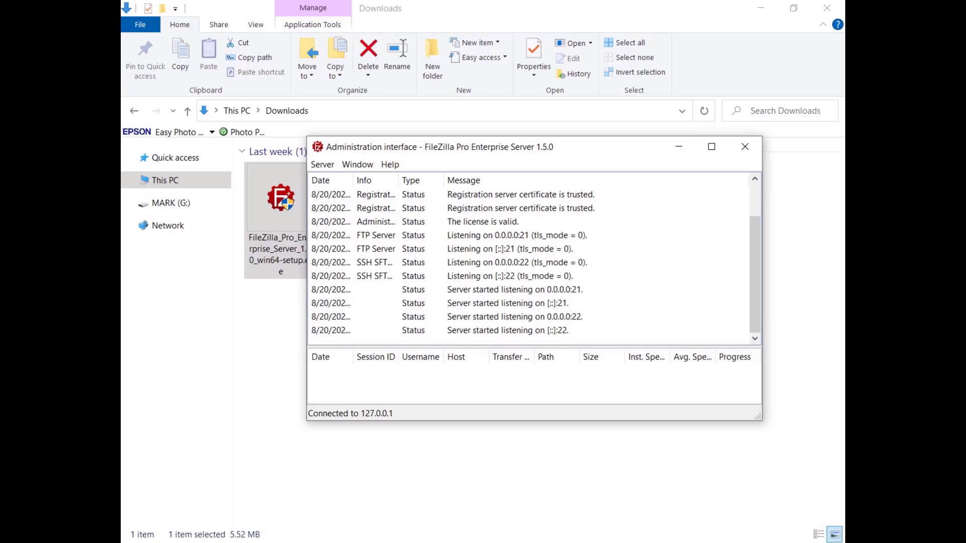
{"action": "left_click", "coordinate": [326, 165]}
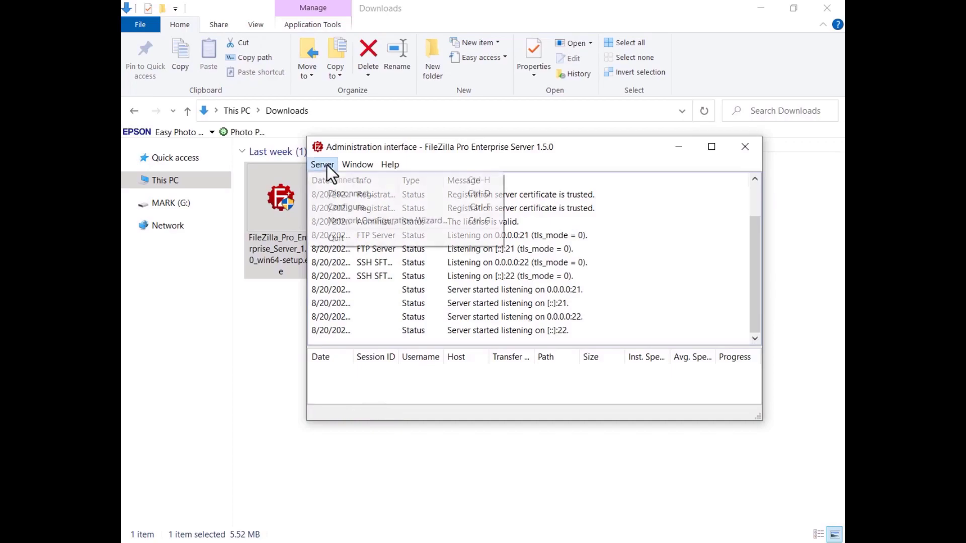
- In Users settings, add user TestUser that requires a password, and enter its password
{"action": "left_click", "coordinate": [325, 211]}
{"action": "left_click", "coordinate": [283, 160]}
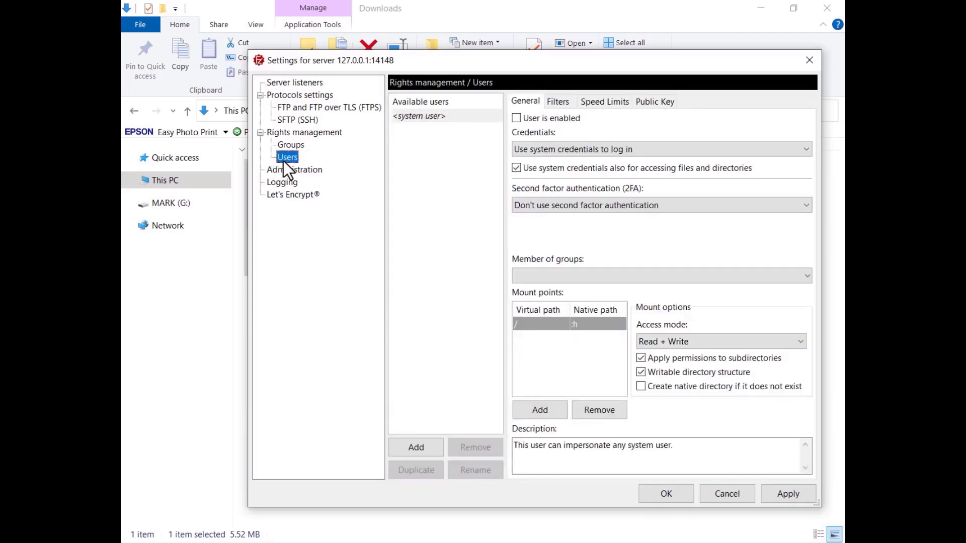
{"action": "left_click", "coordinate": [415, 447]}
{"action": "type", "text": "TestUser"}
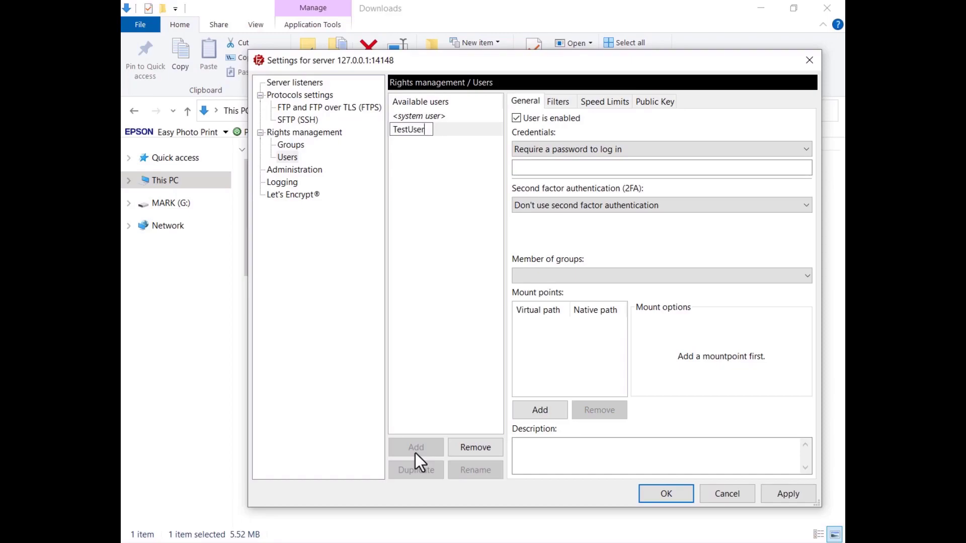
{"action": "left_click", "coordinate": [653, 151]}
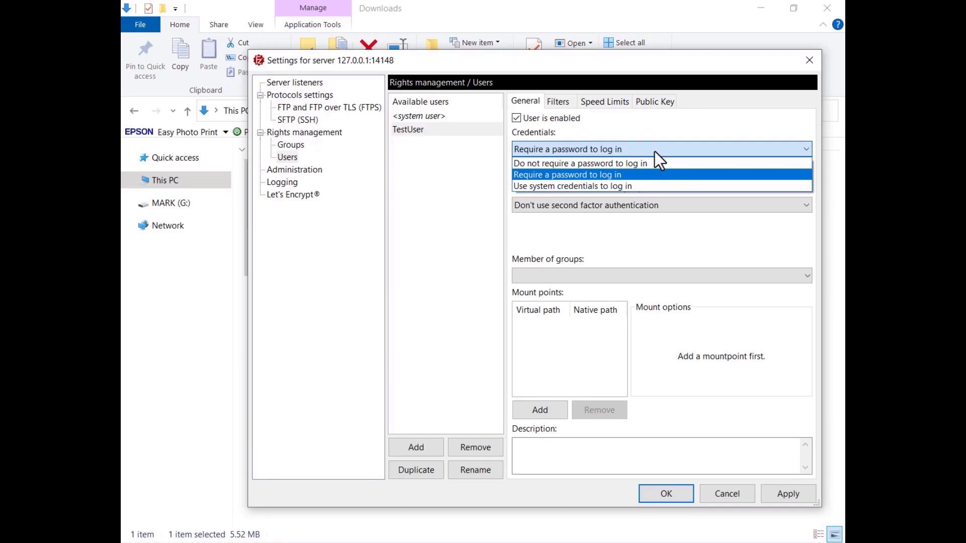
{"action": "left_click", "coordinate": [654, 152]}
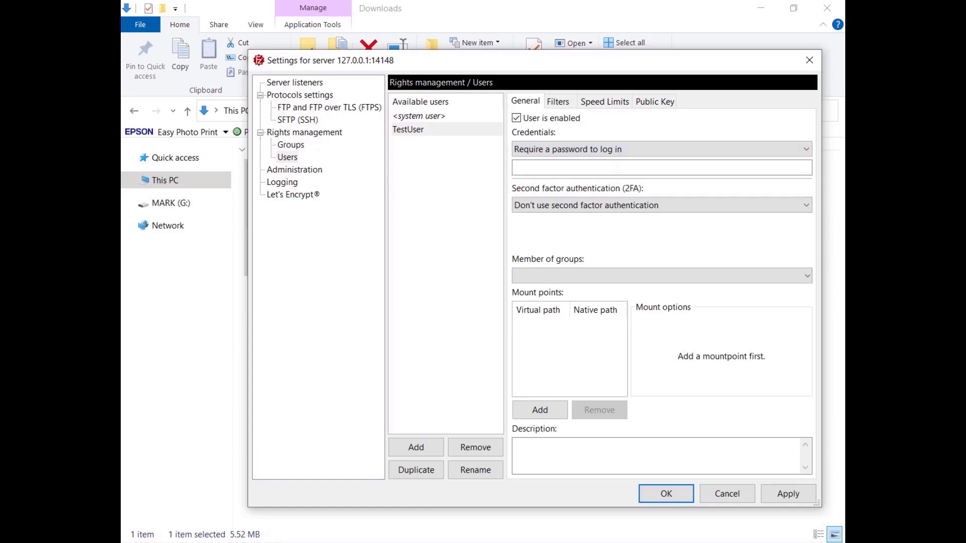
{"action": "left_click", "coordinate": [654, 167]}
{"action": "type", "text": "●●●●●●●●●●●"}
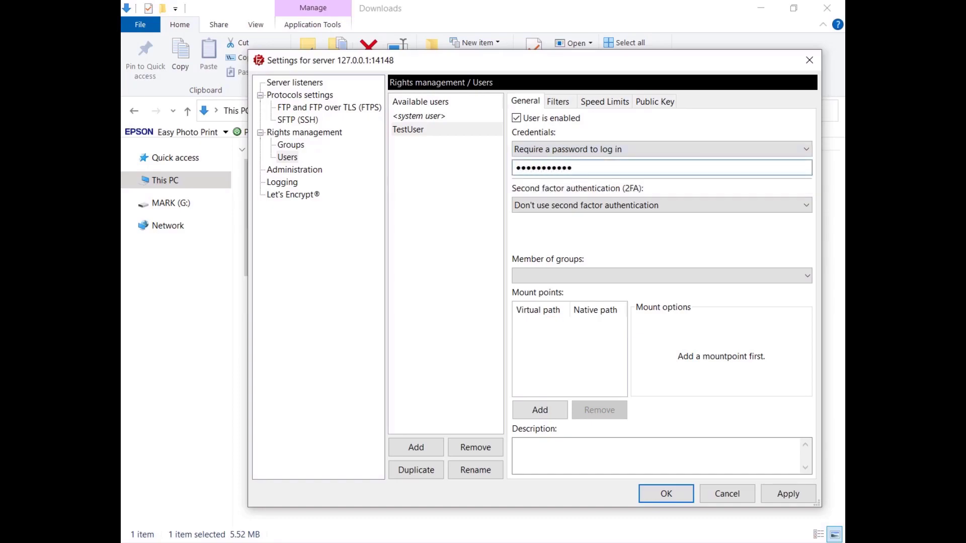
- Mount / to a native path under c:\ftpserver with Read + Write, auto-create the folder, and apply
{"action": "left_click", "coordinate": [541, 412]}
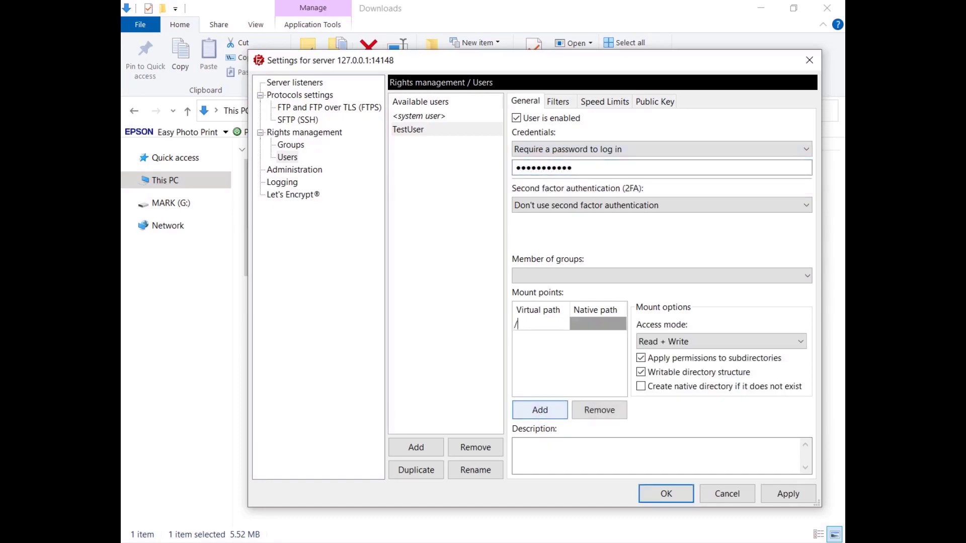
{"action": "key", "text": "Tab"}
{"action": "key", "text": "ctrl+v"}
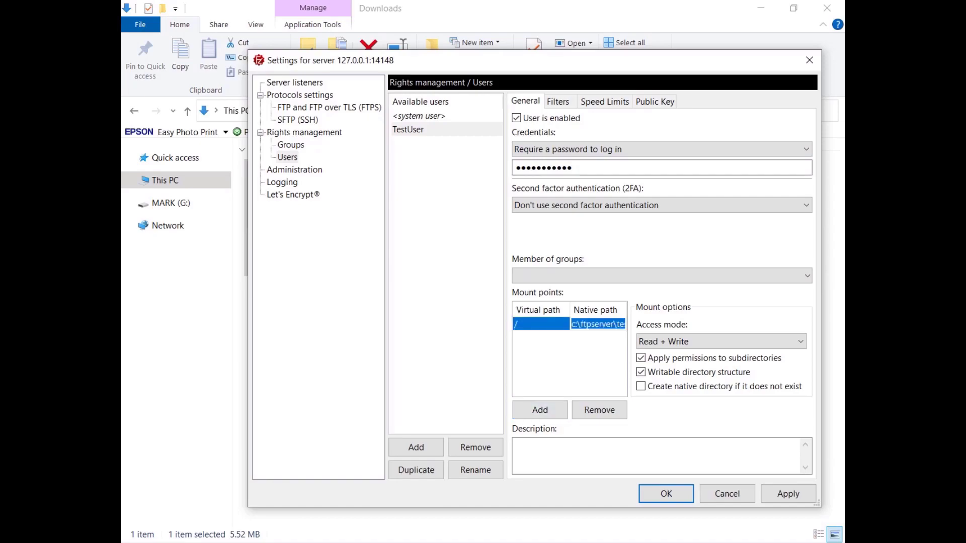
{"action": "left_click", "coordinate": [704, 343]}
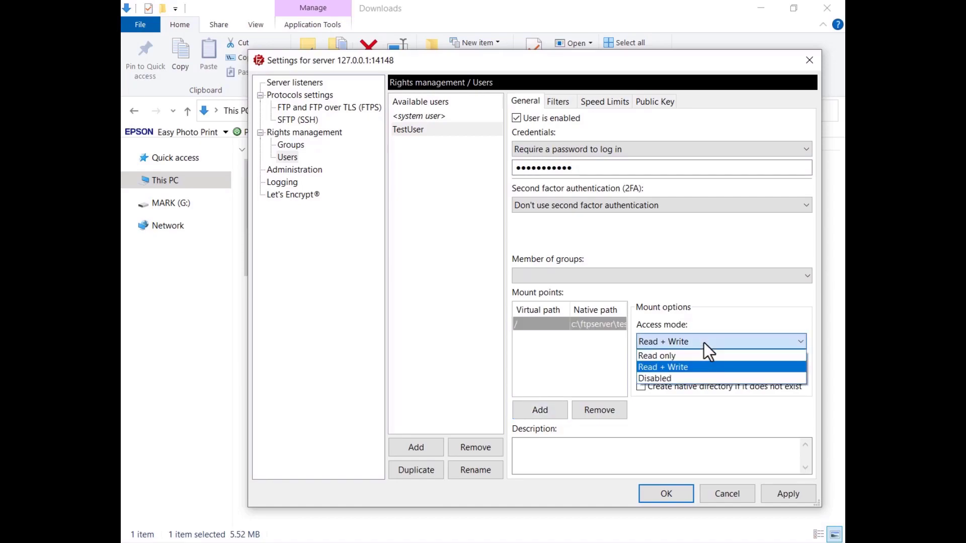
{"action": "left_click", "coordinate": [704, 342]}
{"action": "left_click", "coordinate": [641, 386]}
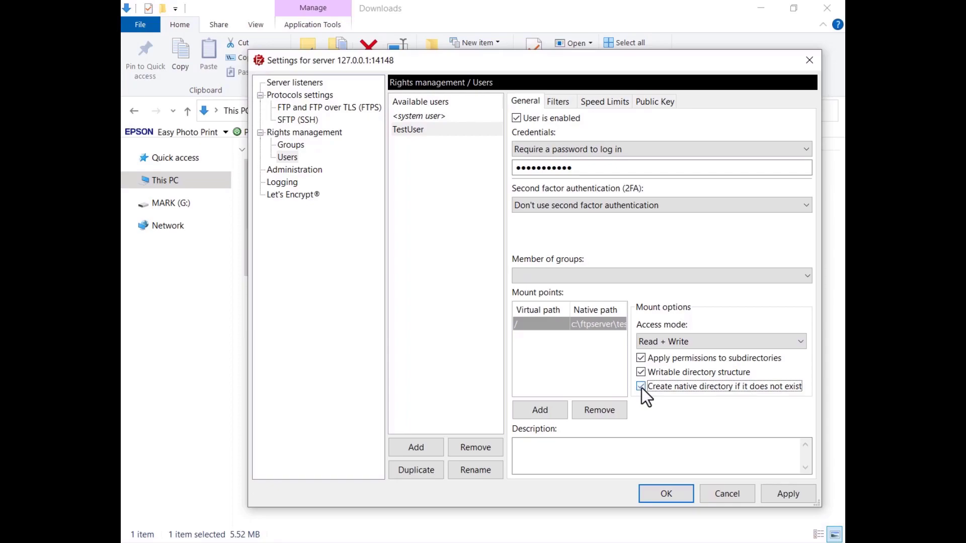
{"action": "left_click", "coordinate": [786, 495]}
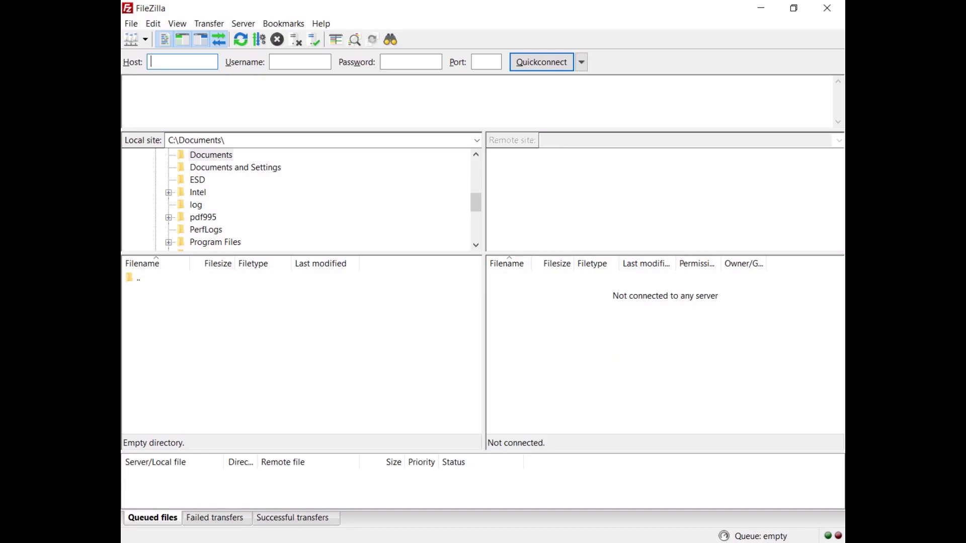
- Quickconnect to sftp://127.0.0.1 as TestUser with its password, trusting the server's host key
{"action": "type", "text": "sftp://127.0.0.1"}
{"action": "key", "text": "Tab"}
{"action": "type", "text": "TestUser"}
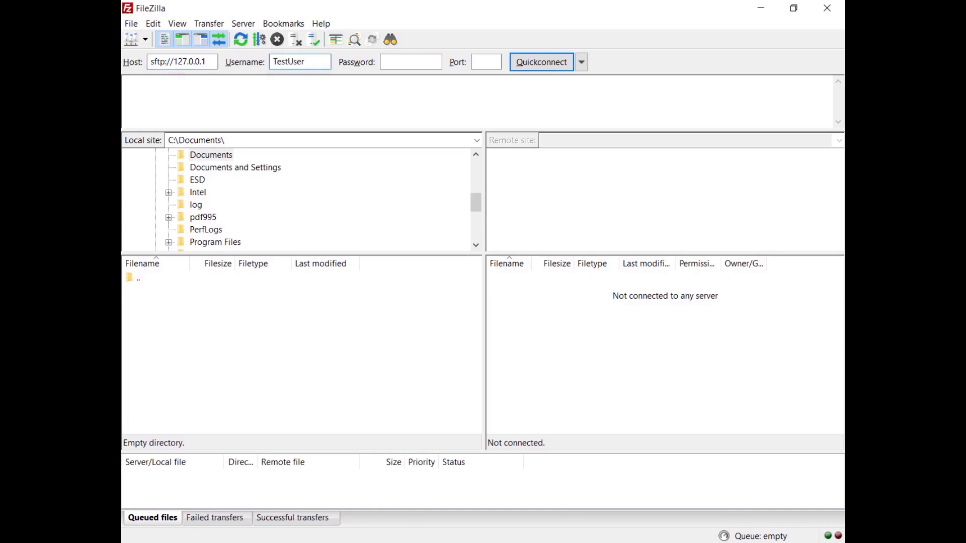
{"action": "key", "text": "Tab"}
{"action": "key", "text": "ctrl+v"}
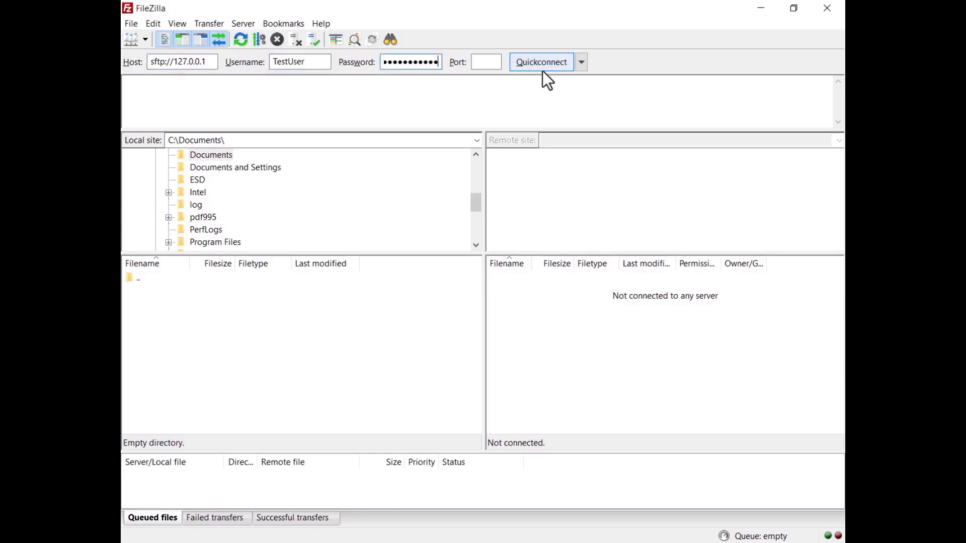
{"action": "left_click", "coordinate": [542, 71]}
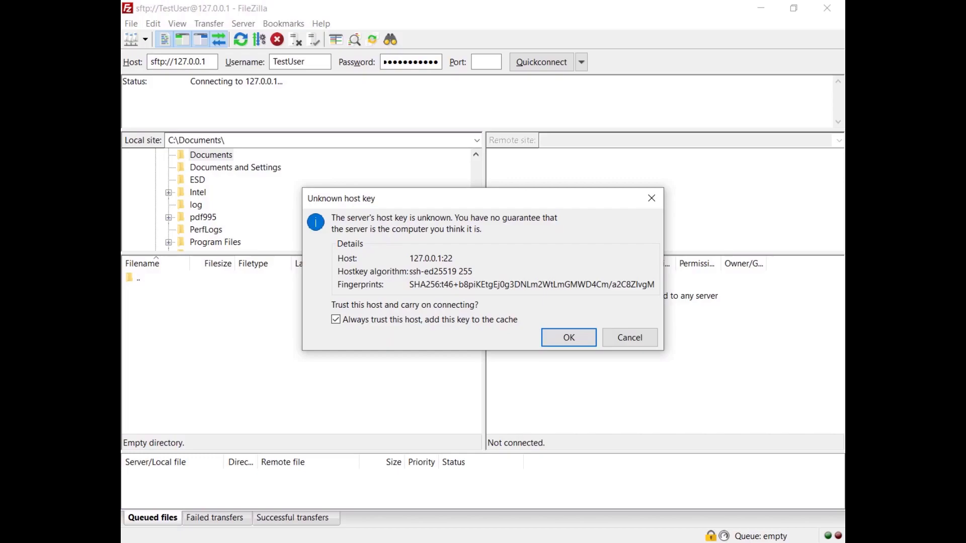
{"action": "left_click", "coordinate": [567, 342]}
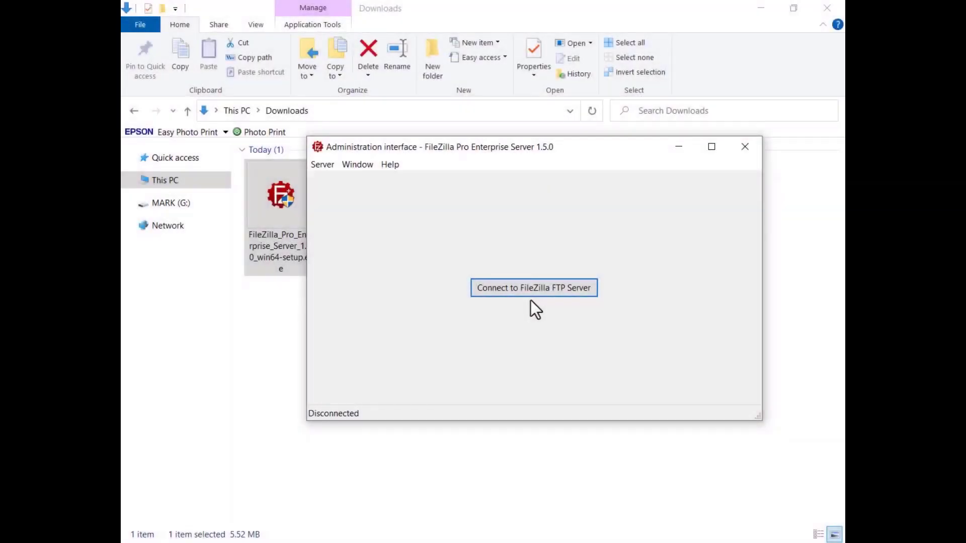
- Generate an offline registration request from the registration key, copy it, and open the proregister.php page
{"action": "left_click", "coordinate": [530, 291]}
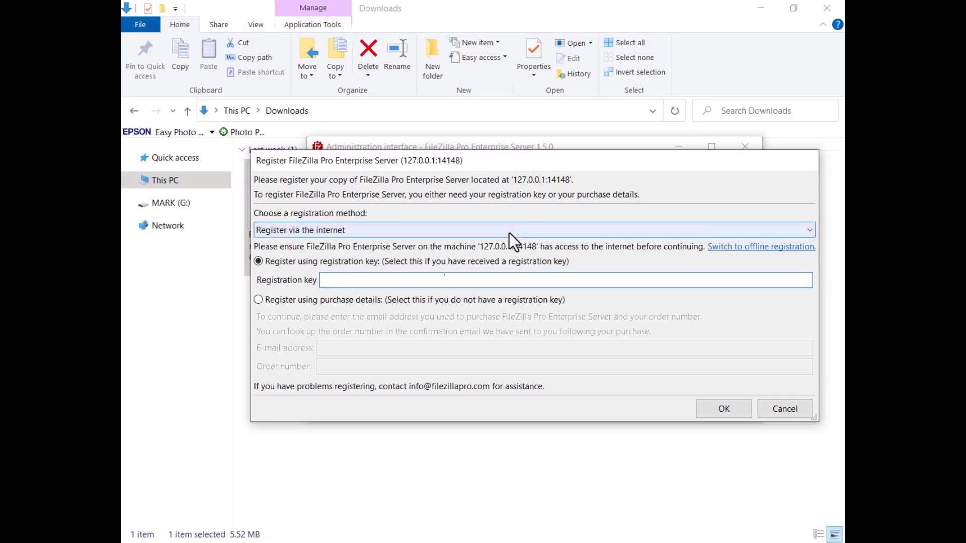
{"action": "left_click", "coordinate": [509, 233]}
{"action": "left_click", "coordinate": [509, 254]}
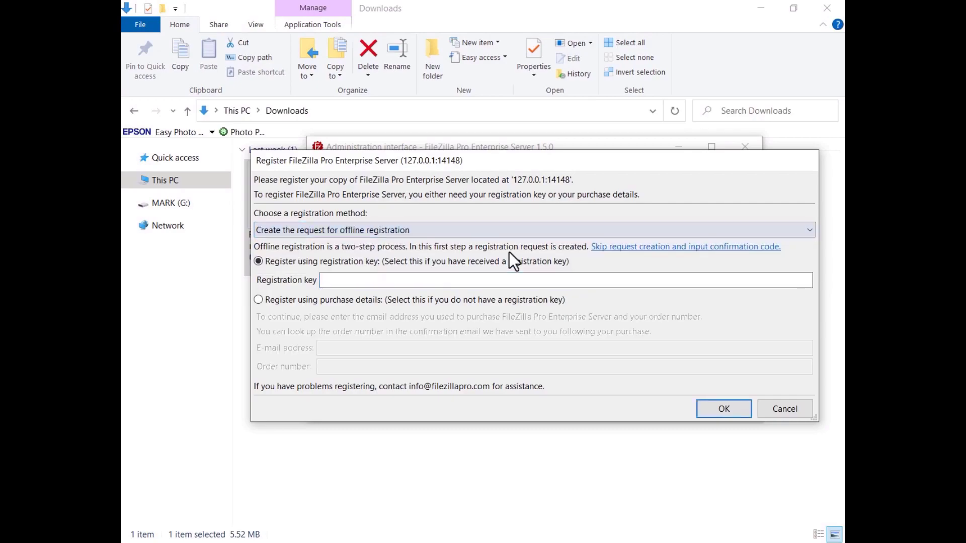
{"action": "key", "text": "ctrl+v"}
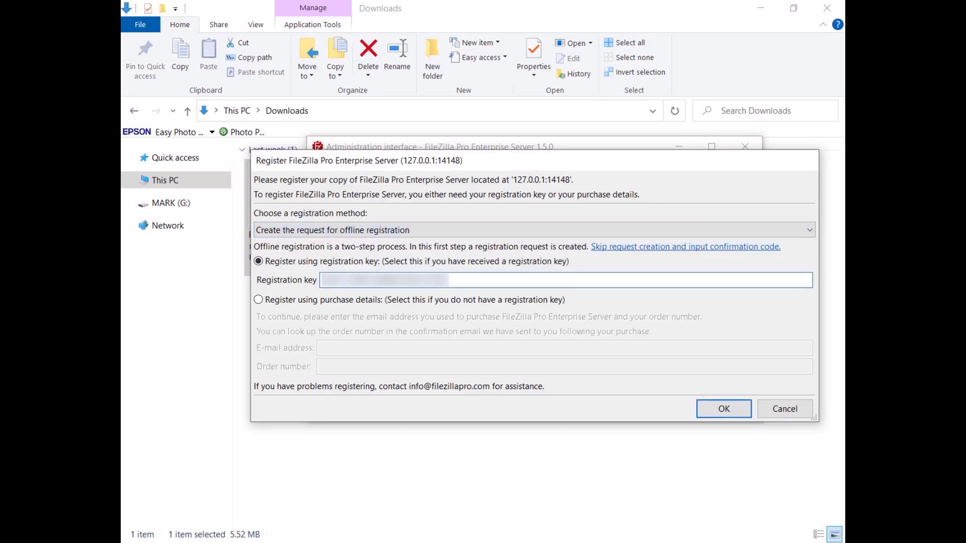
{"action": "left_click", "coordinate": [723, 413]}
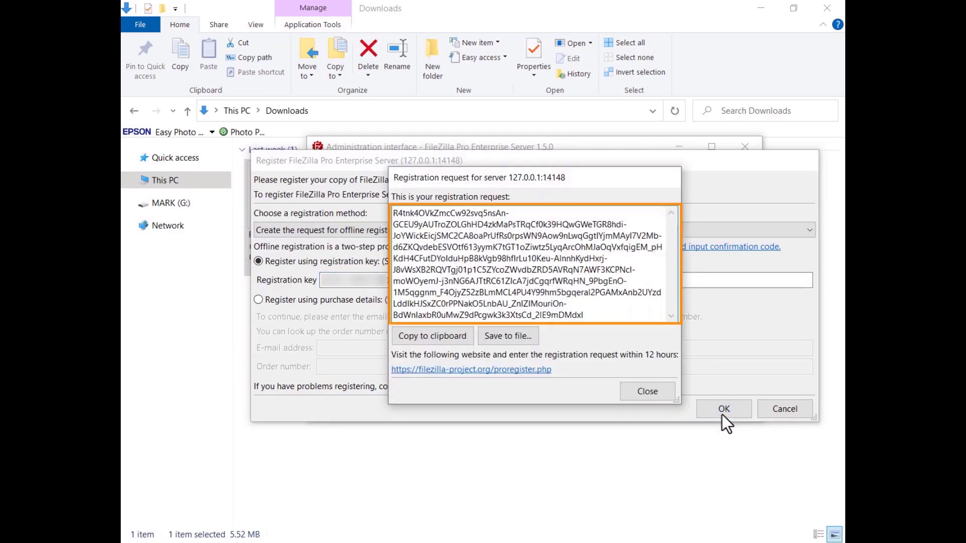
{"action": "left_click", "coordinate": [430, 337]}
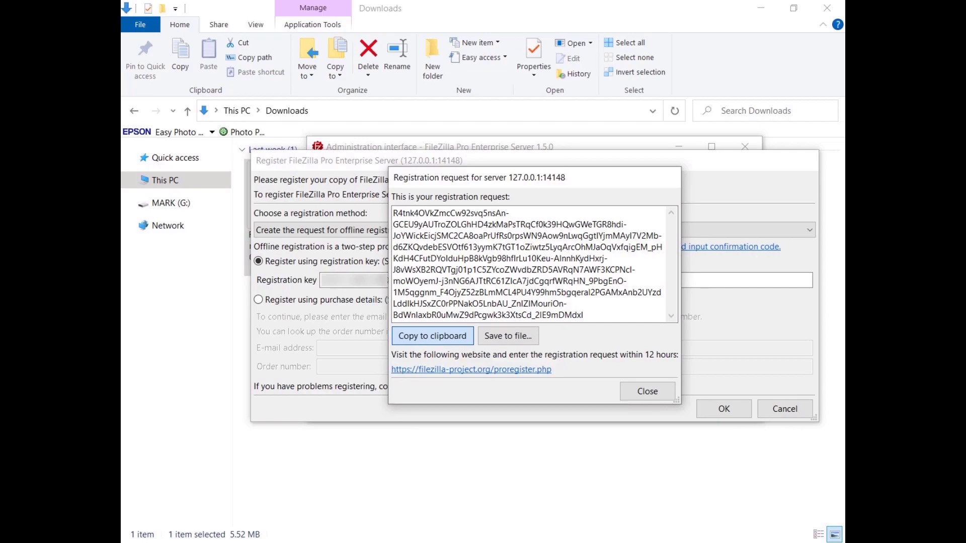
{"action": "left_click", "coordinate": [473, 371]}
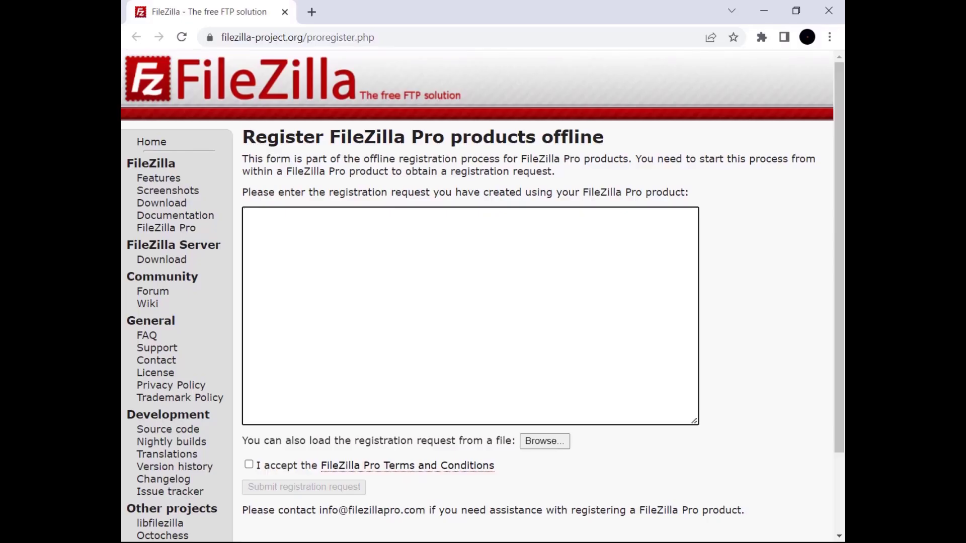
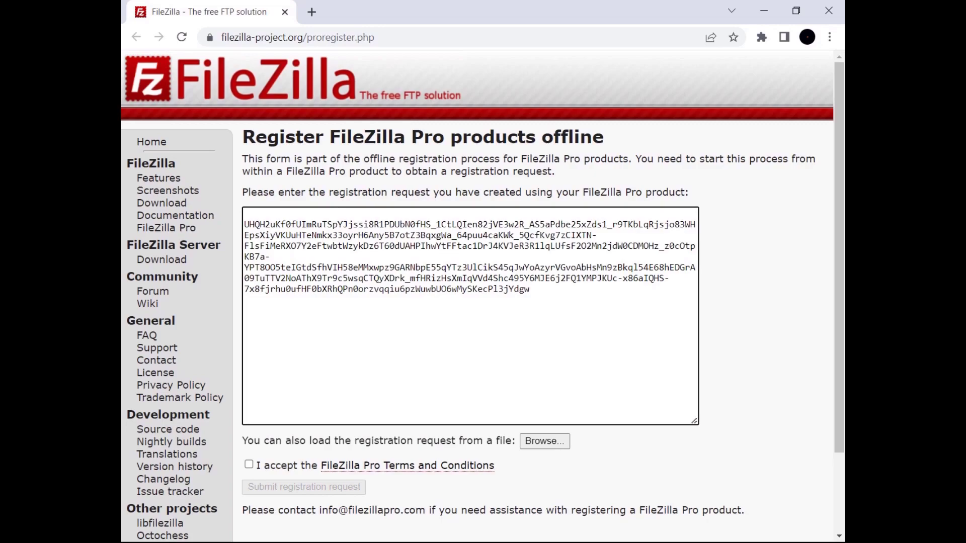
- Submit the pasted request with the Terms and Conditions accepted, and copy the returned confirmation code
{"action": "left_click", "coordinate": [249, 464]}
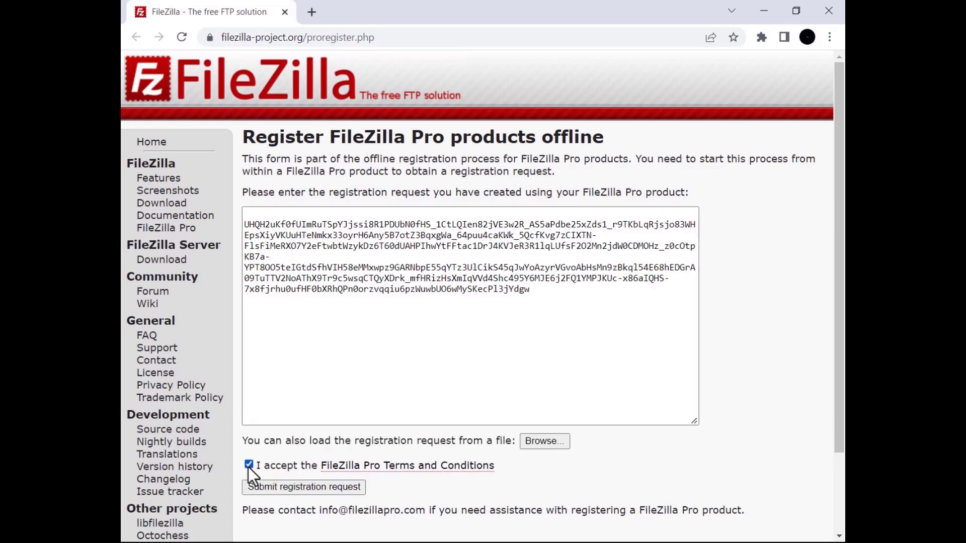
{"action": "left_click", "coordinate": [300, 489]}
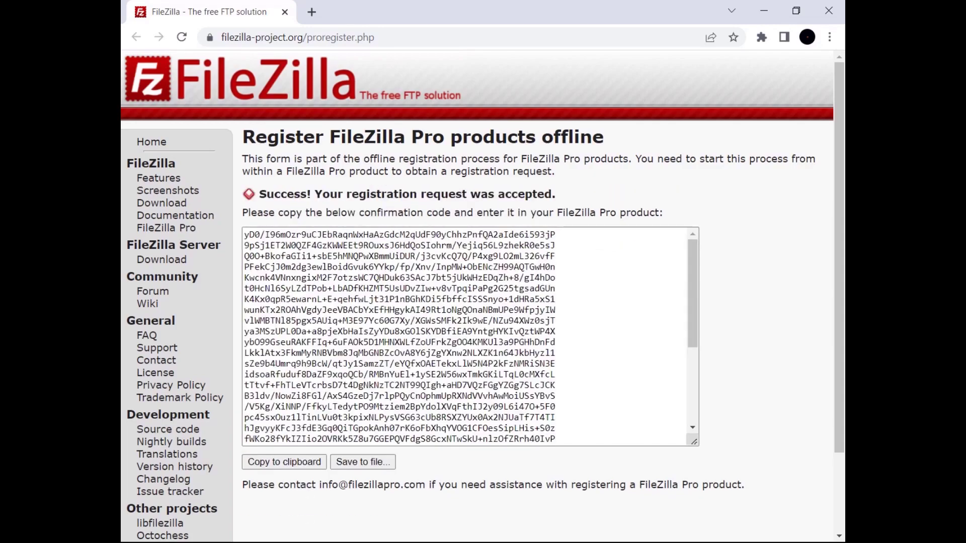
{"action": "left_click", "coordinate": [279, 463]}
{"action": "key", "text": "alt+Tab"}
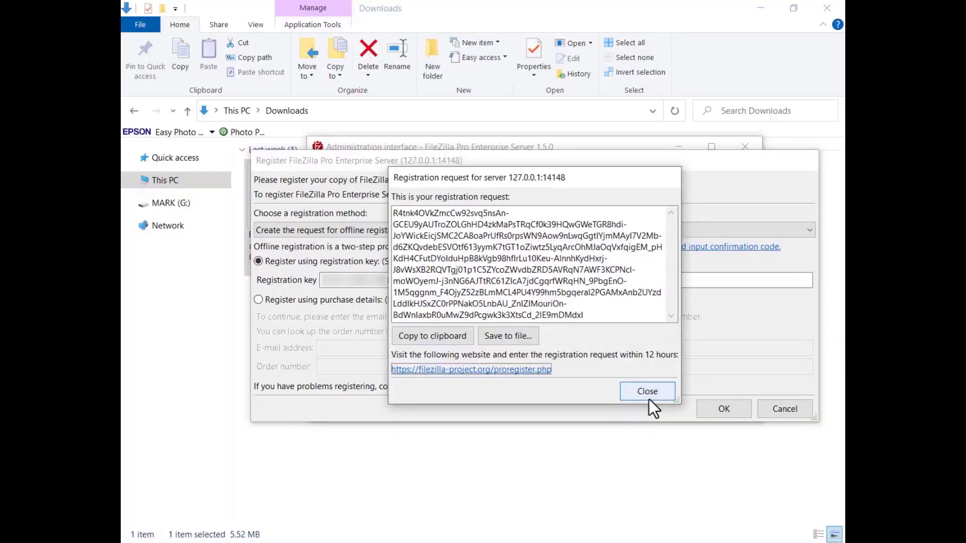
- Close the request dialog and submit the pasted confirmation code to complete offline registration
{"action": "left_click", "coordinate": [647, 391]}
{"action": "key", "text": "ctrl+v"}
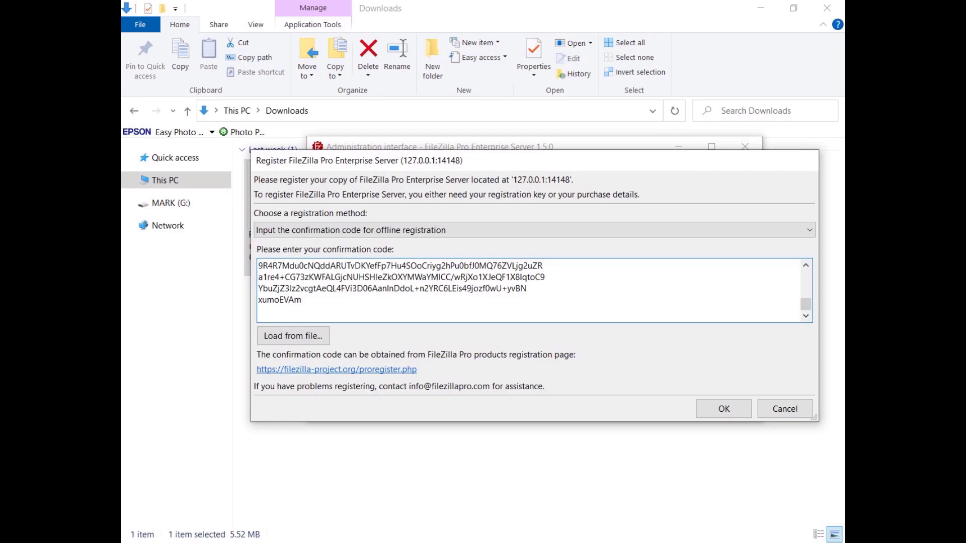
{"action": "left_click", "coordinate": [724, 411]}
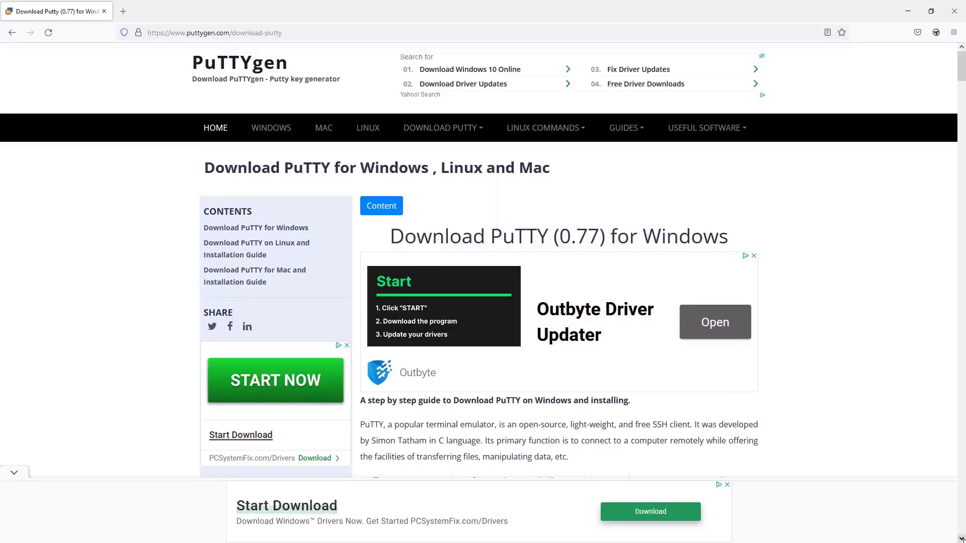
- Scroll through the PuTTY 0.77 download page, then launch the Administer FileZilla Pro shortcut
{"action": "scroll", "coordinate": [483, 291], "scroll_direction": "down", "scroll_amount": 8}
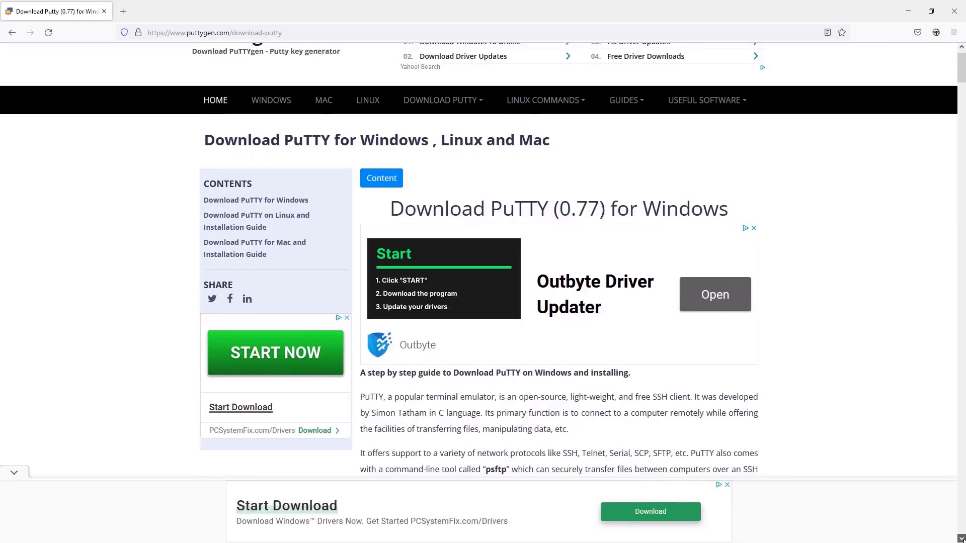
{"action": "scroll", "coordinate": [558, 262], "scroll_direction": "down", "scroll_amount": 11}
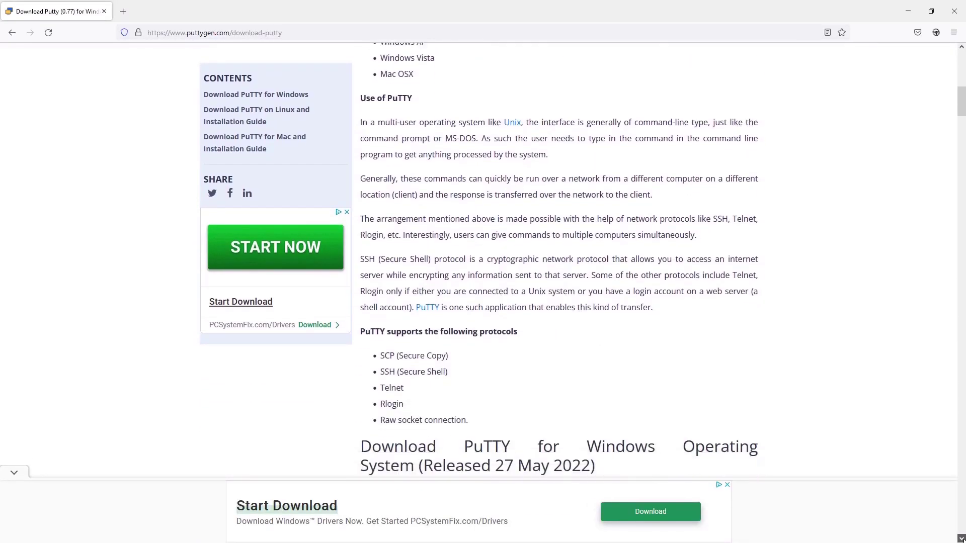
{"action": "scroll", "coordinate": [558, 262], "scroll_direction": "down", "scroll_amount": 3}
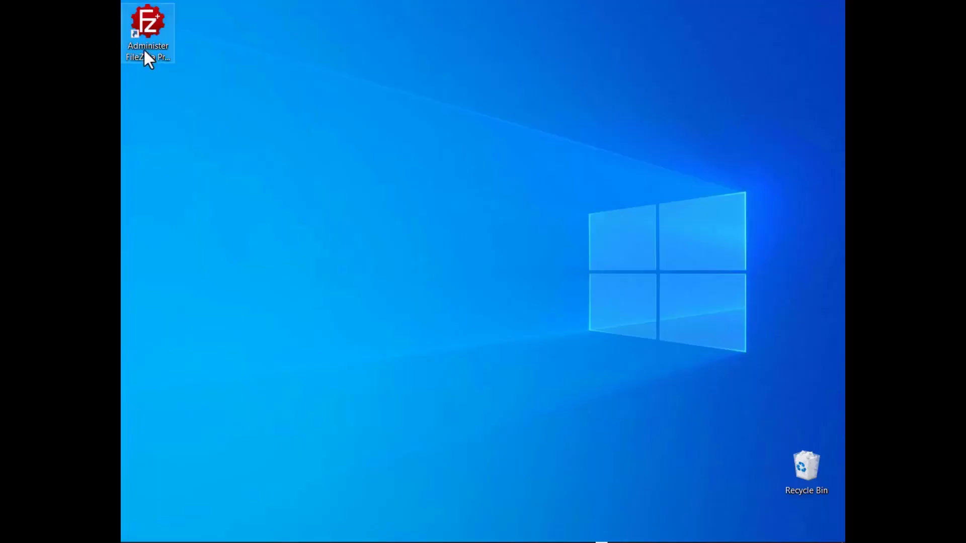
{"action": "double_click", "coordinate": [144, 49]}
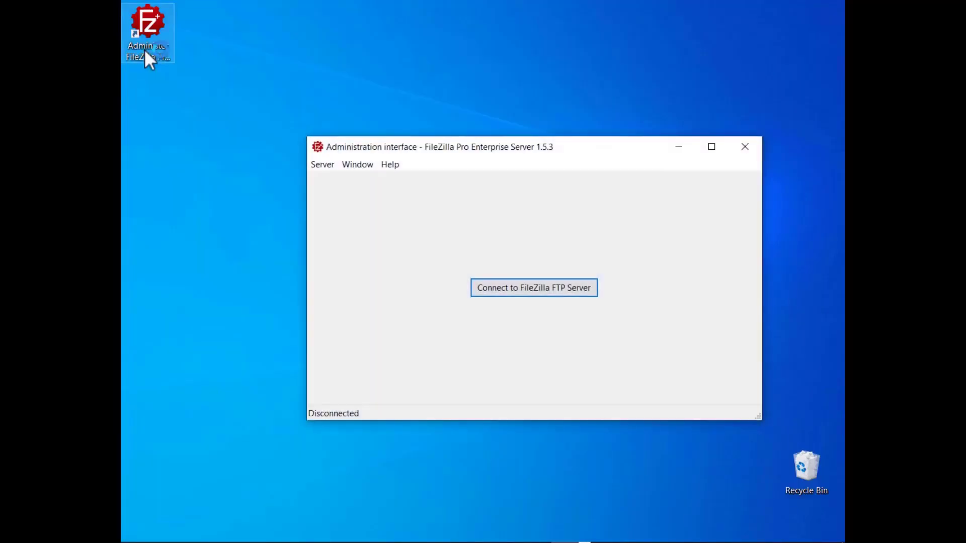
- Connect the admin interface and open the Users page in the server settings
{"action": "left_click", "coordinate": [529, 292]}
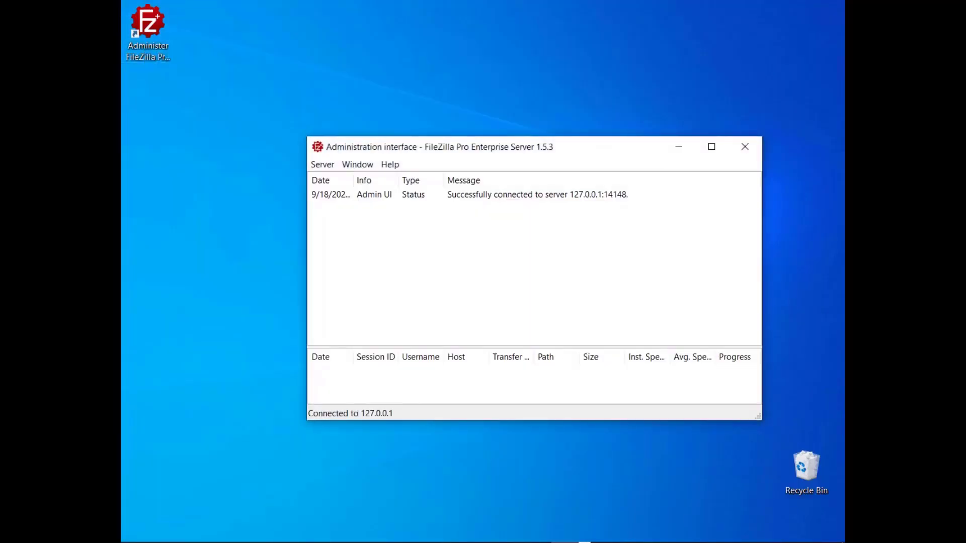
{"action": "left_click", "coordinate": [320, 166]}
{"action": "left_click", "coordinate": [318, 206]}
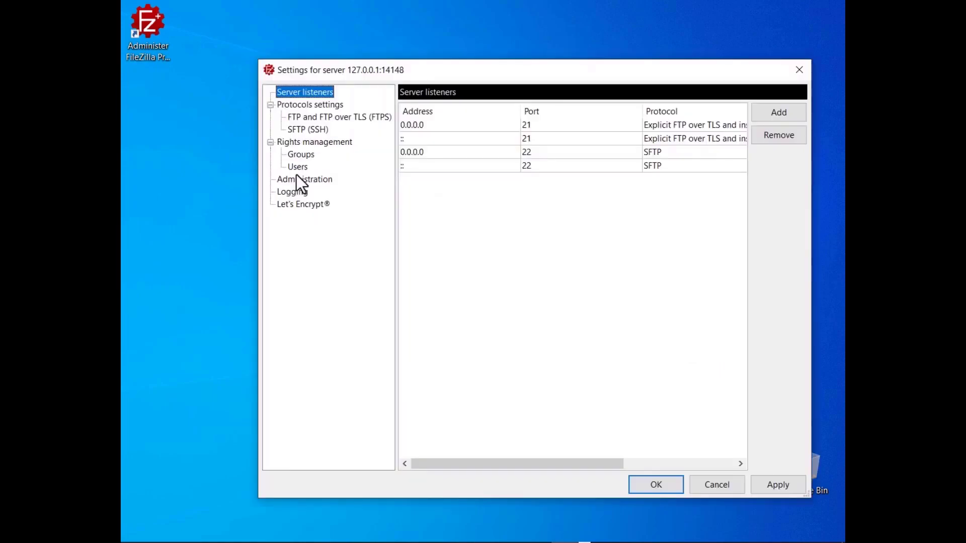
{"action": "left_click", "coordinate": [297, 169]}
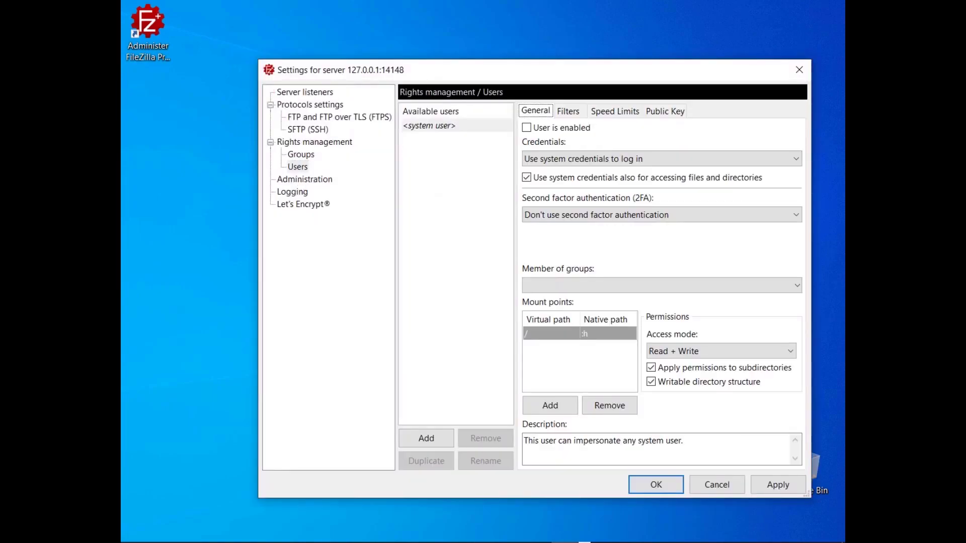
- Add user SFTP-User and paste its SSH public key
{"action": "left_click", "coordinate": [426, 439]}
{"action": "type", "text": "SFTP-User"}
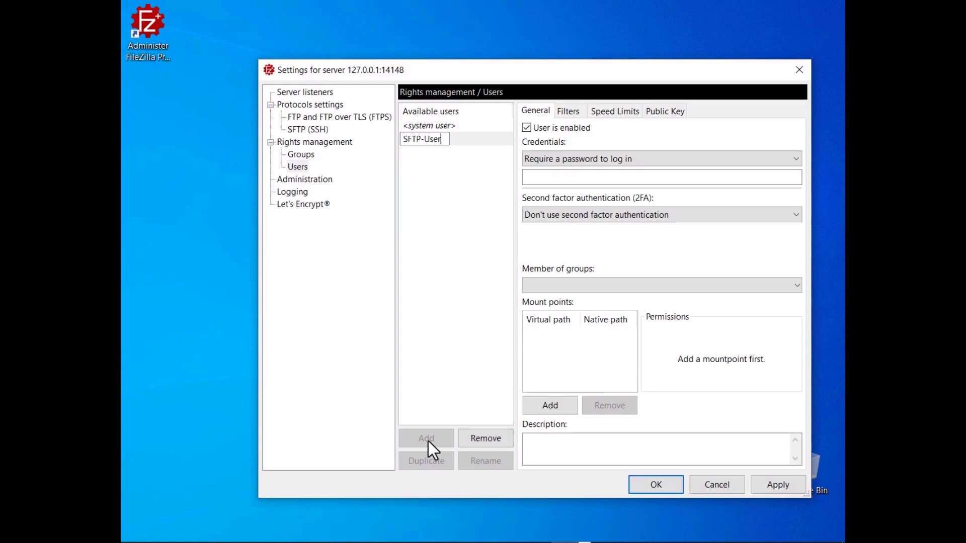
{"action": "key", "text": "Return"}
{"action": "left_click", "coordinate": [662, 111]}
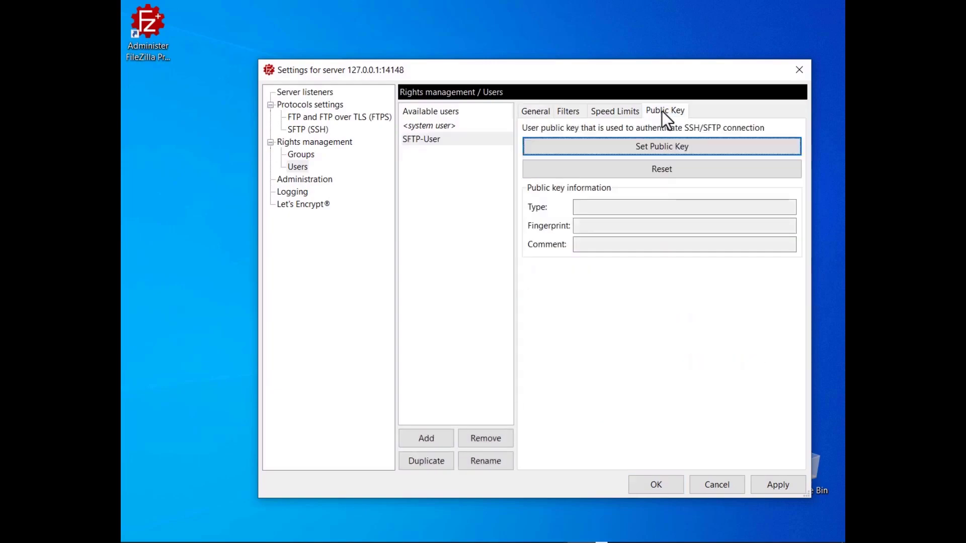
{"action": "left_click", "coordinate": [662, 157]}
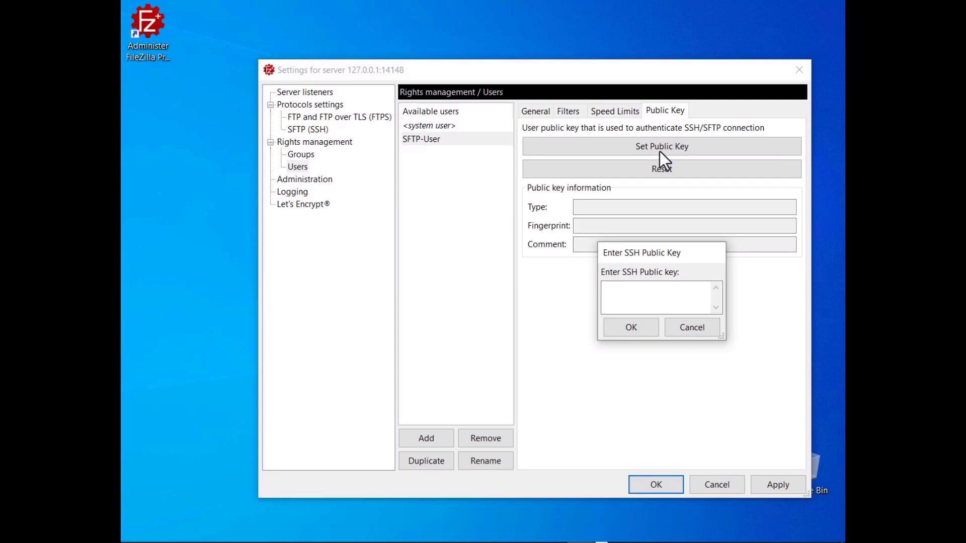
{"action": "key", "text": "ctrl+v"}
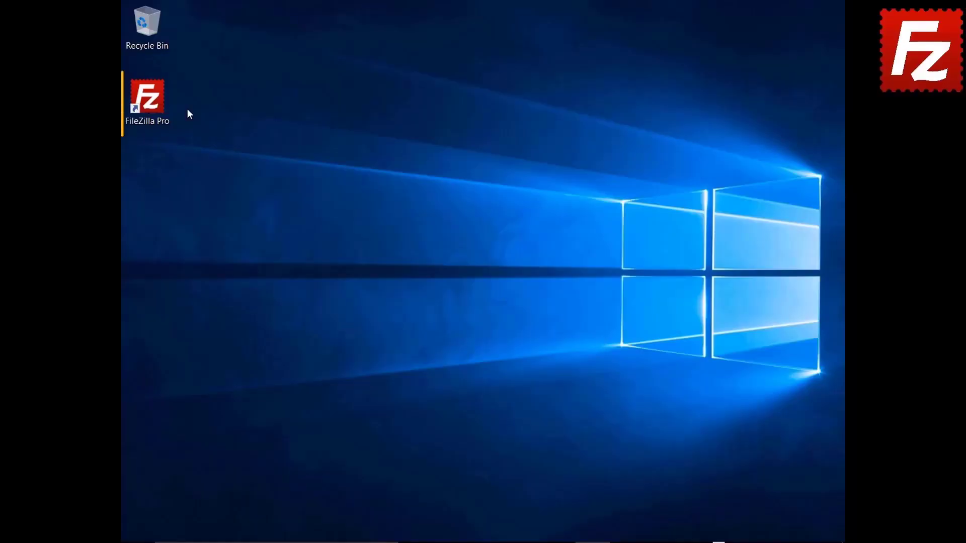
- Launch FileZilla Pro and create a new Site Manager entry named SFTPServer
{"action": "double_click", "coordinate": [149, 100]}
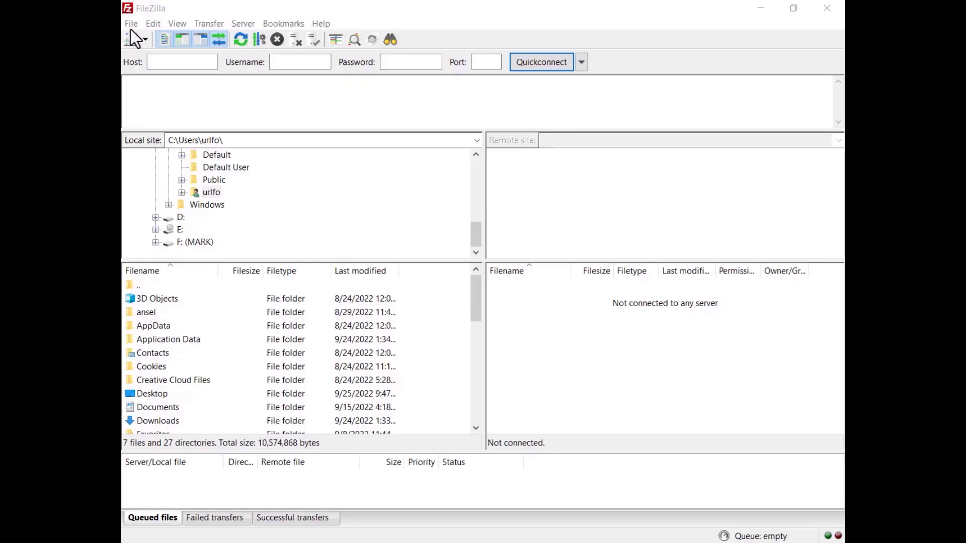
{"action": "left_click", "coordinate": [131, 24]}
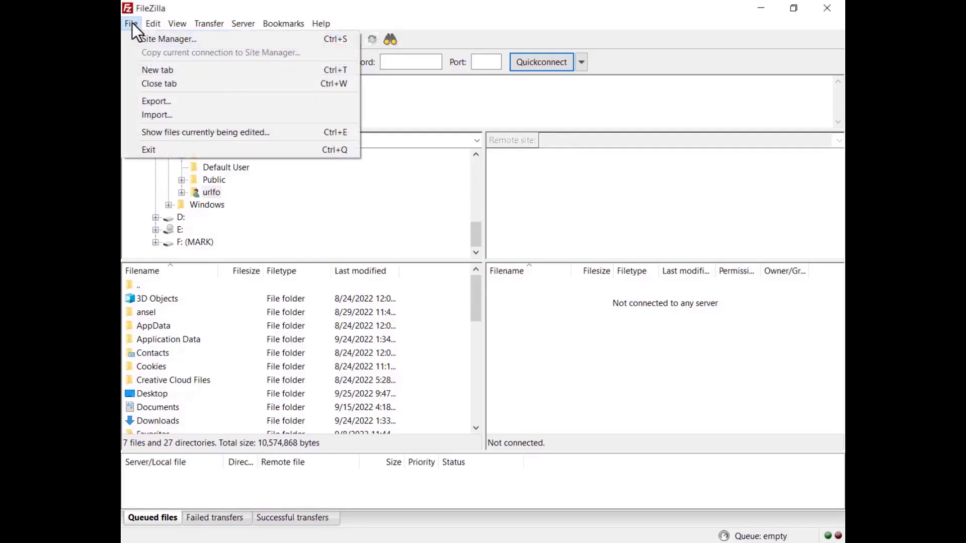
{"action": "left_click", "coordinate": [134, 32]}
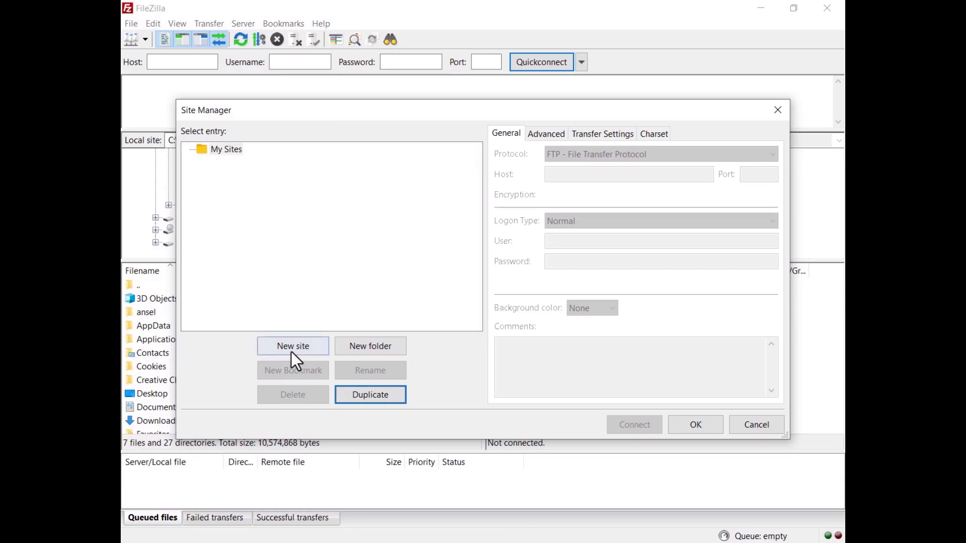
{"action": "left_click", "coordinate": [291, 351]}
{"action": "type", "text": "SFTPServer"}
{"action": "key", "text": "Return"}
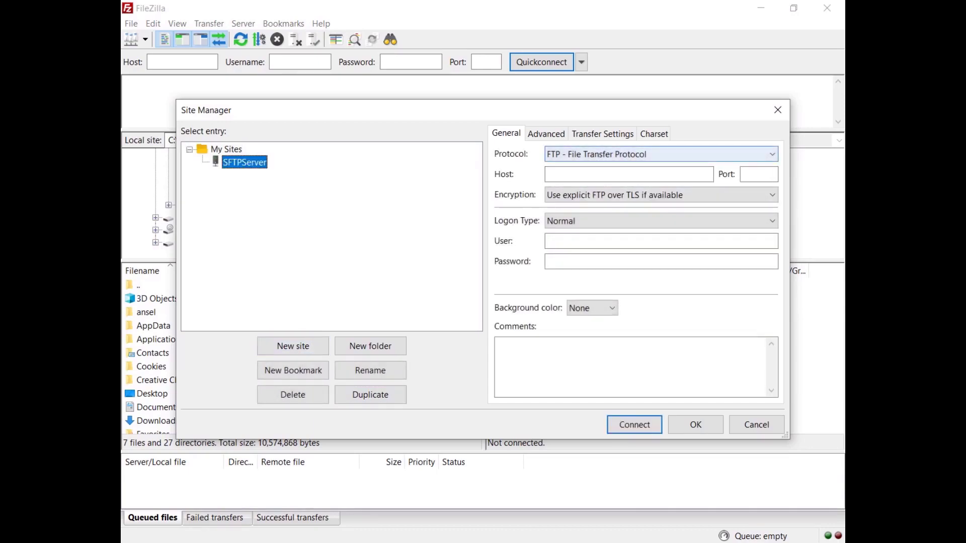
- Set the site's protocol to SFTP with host 127.0.0.1
{"action": "left_click", "coordinate": [659, 154]}
{"action": "key", "text": "Down"}
{"action": "key", "text": "Return"}
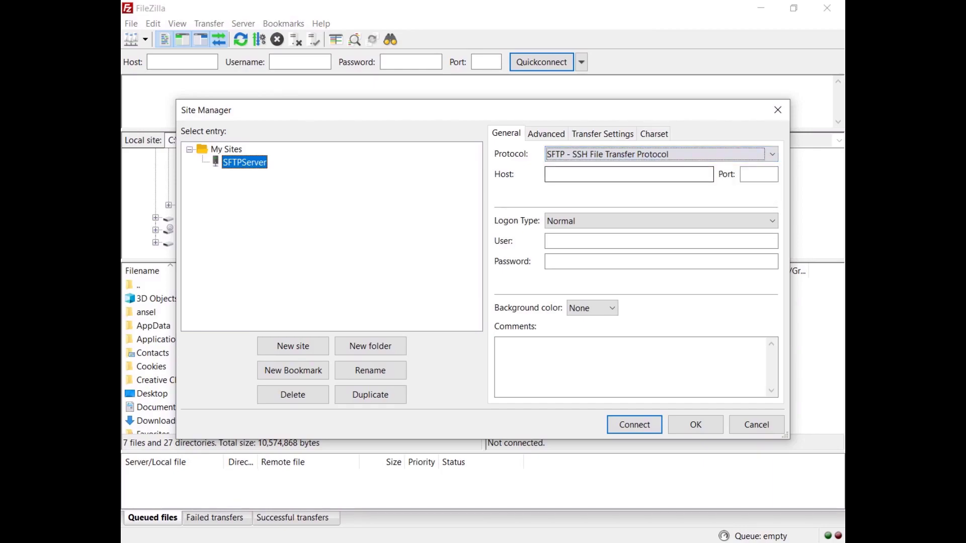
{"action": "key", "text": "Tab"}
{"action": "type", "text": "127.0.0.1"}
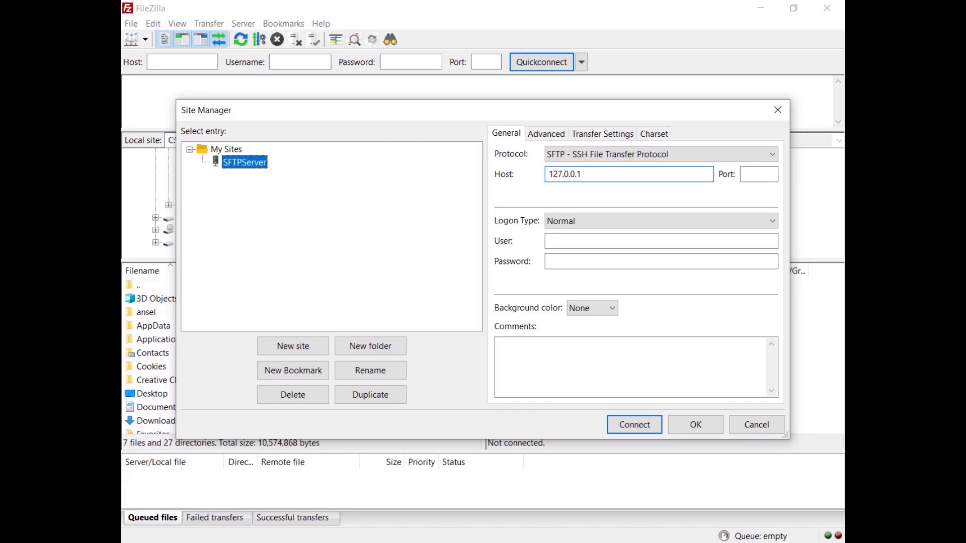
- Use Key file logon as user SFTP-User and connect to the site
{"action": "left_click", "coordinate": [644, 224]}
{"action": "key", "text": "Down"}
{"action": "key", "text": "Down"}
{"action": "key", "text": "Down"}
{"action": "key", "text": "Return"}
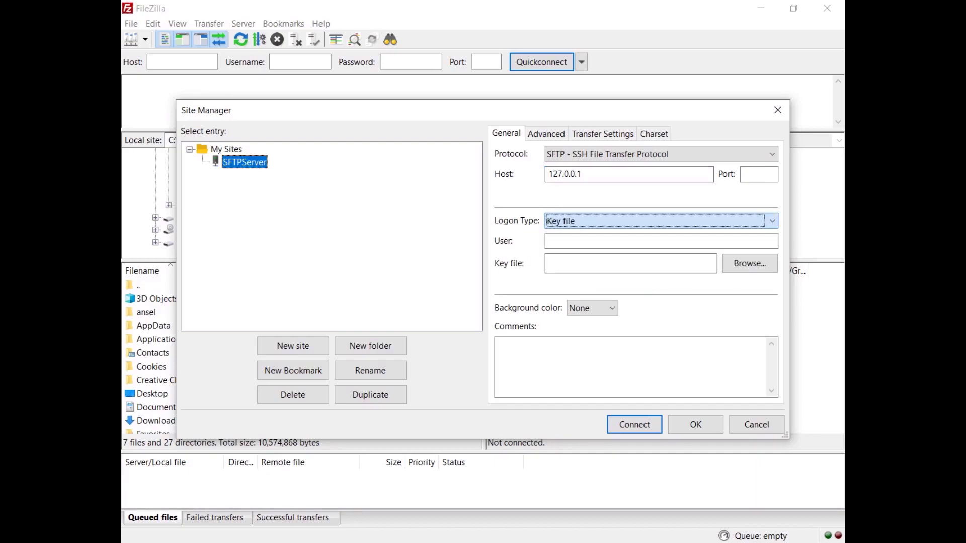
{"action": "left_click", "coordinate": [603, 241]}
{"action": "type", "text": "SFTP-User"}
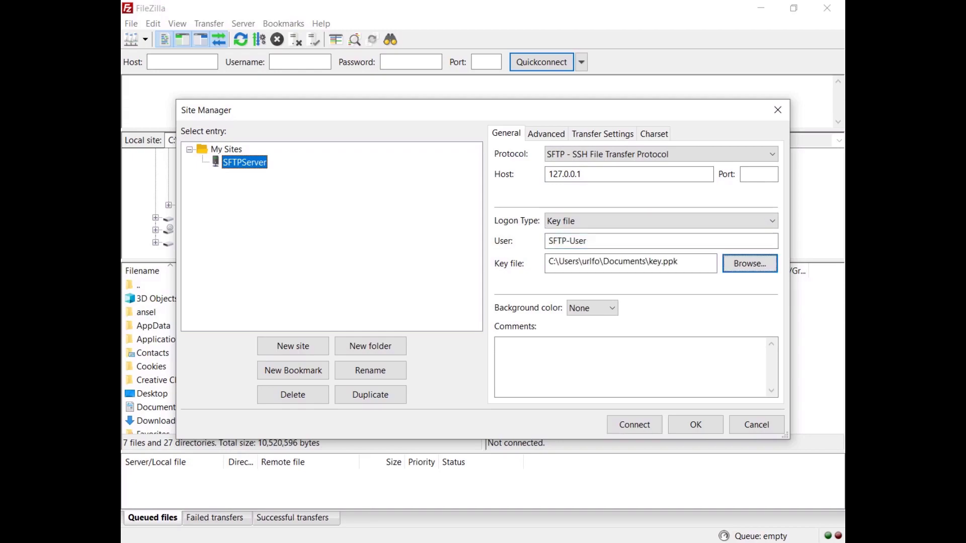
{"action": "left_click", "coordinate": [633, 426]}
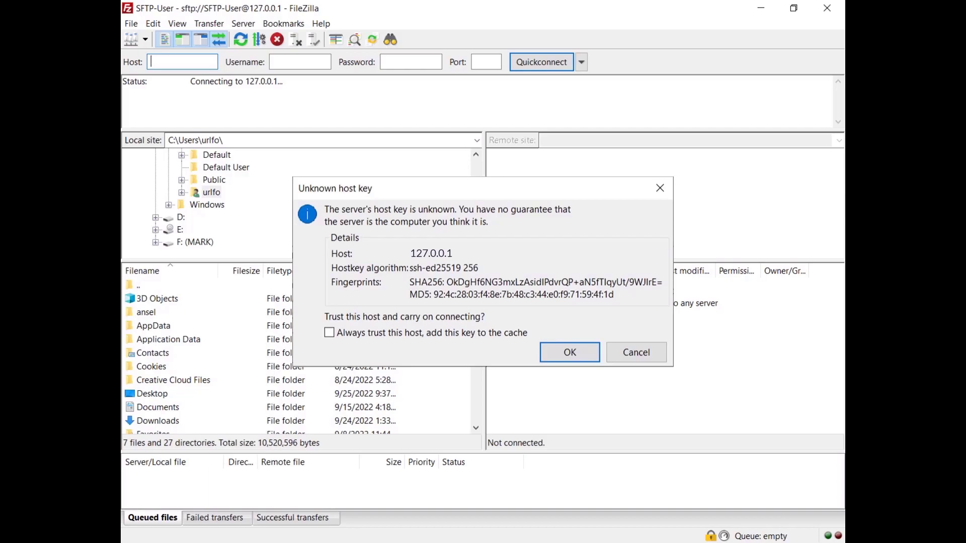
- Always trust the server's ssh-ed25519 host key and complete the SFTP connection
{"action": "key", "text": "alt+a"}
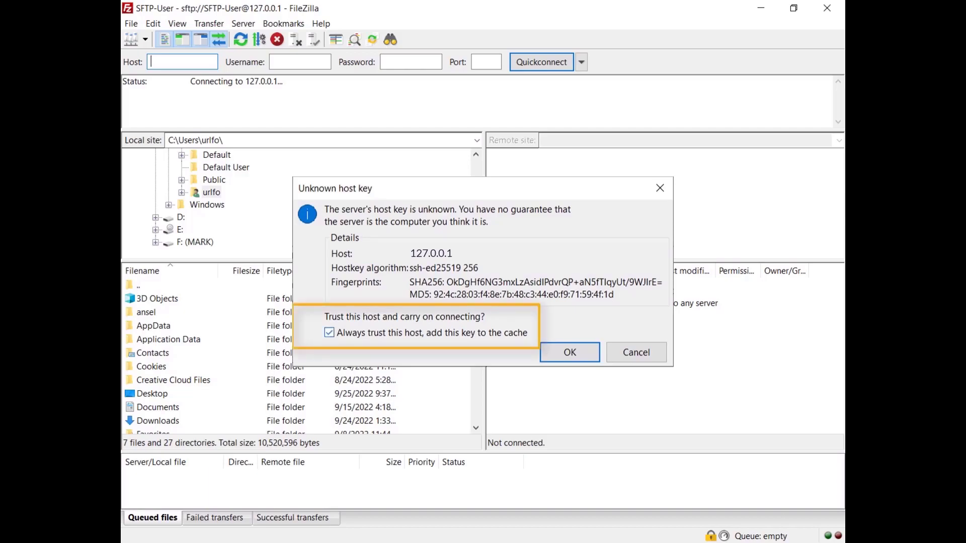
{"action": "left_click", "coordinate": [571, 354]}
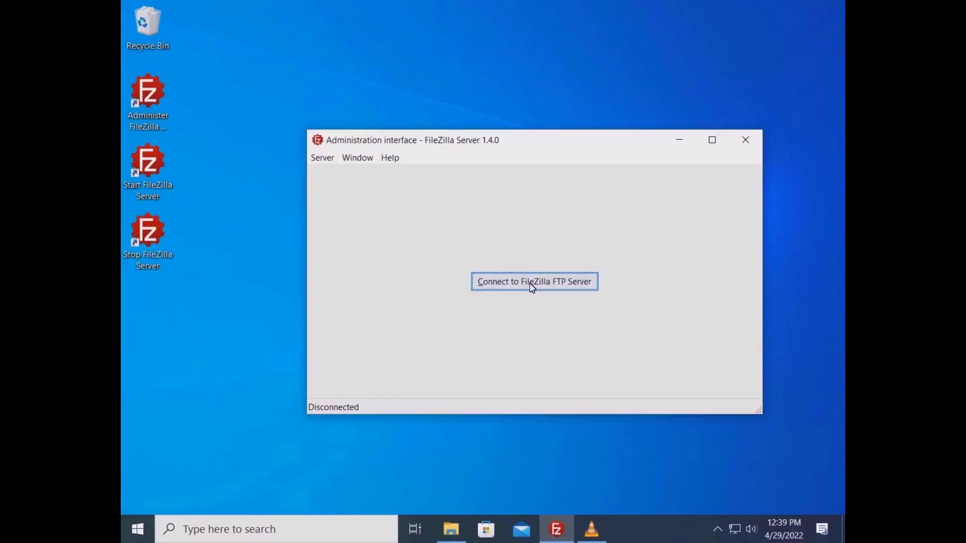
- Connect the admin interface to localhost using the admin password
{"action": "left_click", "coordinate": [533, 280]}
{"action": "left_click", "coordinate": [493, 298]}
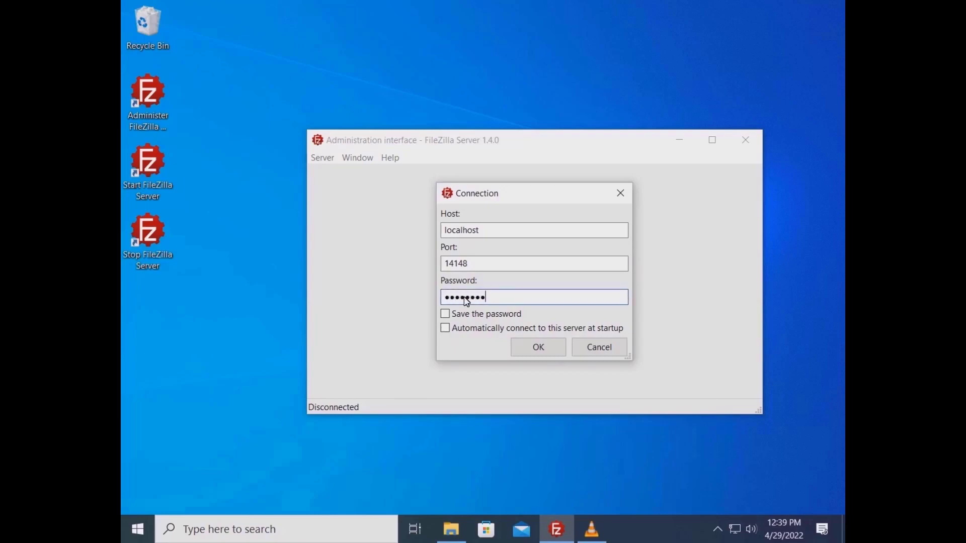
{"action": "left_click", "coordinate": [538, 347]}
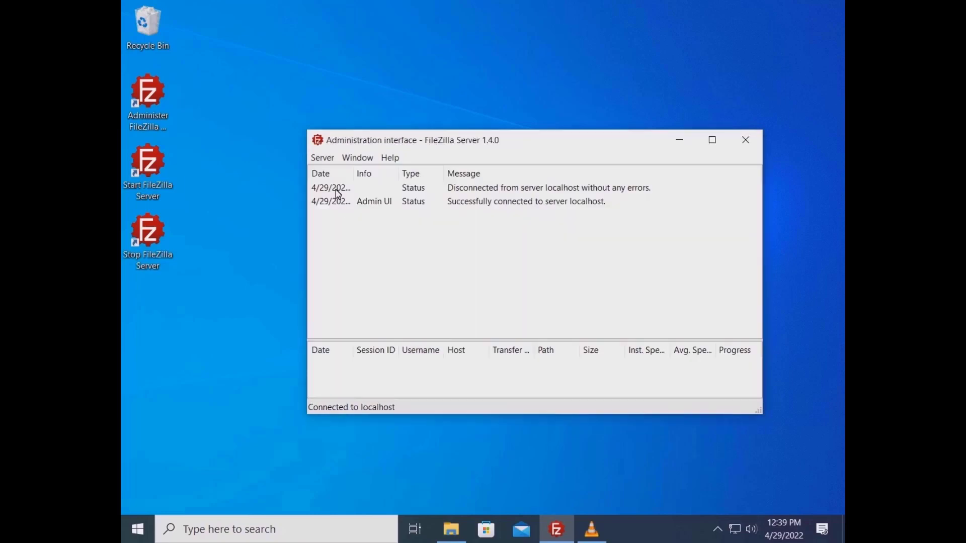
- Enable Let's Encrypt certificate generation in the server settings
{"action": "left_click", "coordinate": [322, 157]}
{"action": "left_click", "coordinate": [396, 201]}
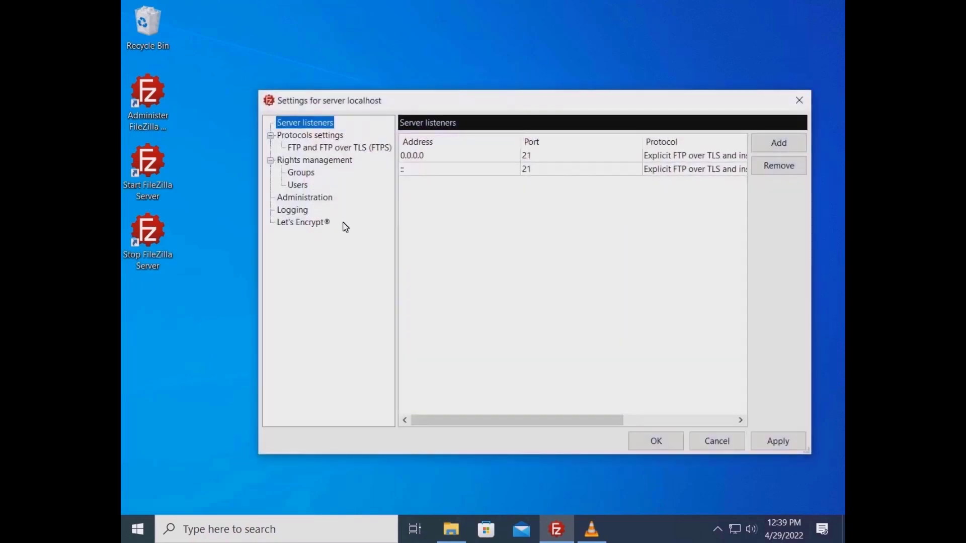
{"action": "left_click", "coordinate": [323, 223]}
{"action": "left_click", "coordinate": [471, 141]}
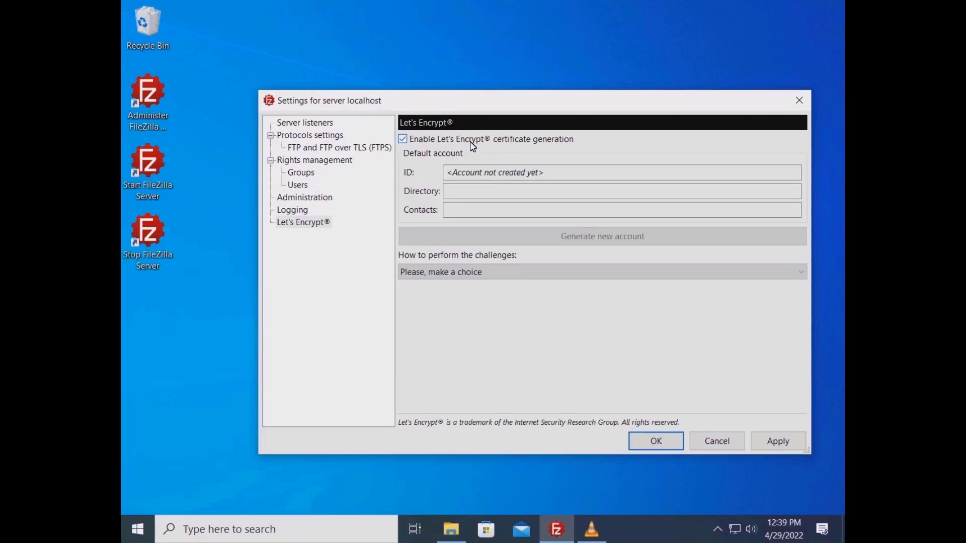
- Create a Let's Encrypt account with a mailto contact e-mail on the production directory
{"action": "left_click", "coordinate": [507, 241]}
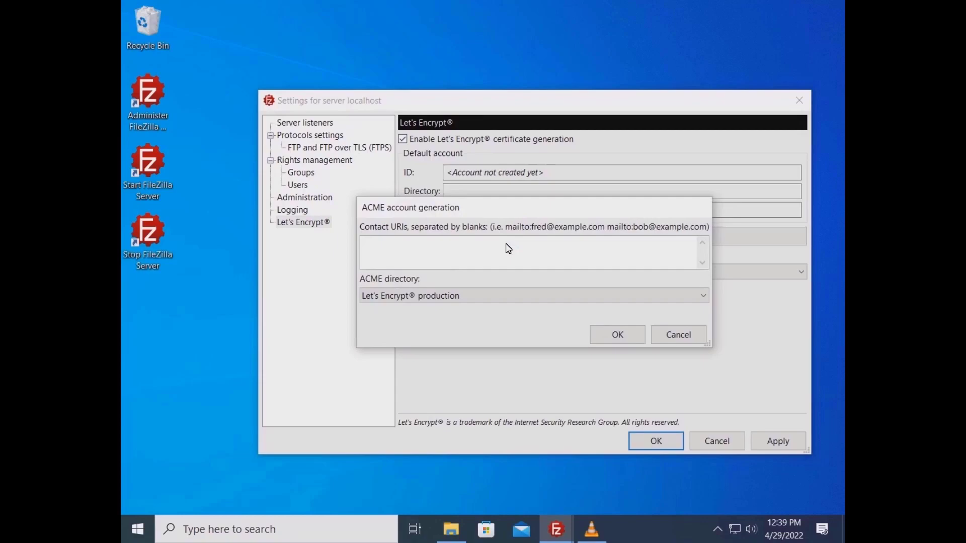
{"action": "type", "text": "mailto:john.doe@example.com"}
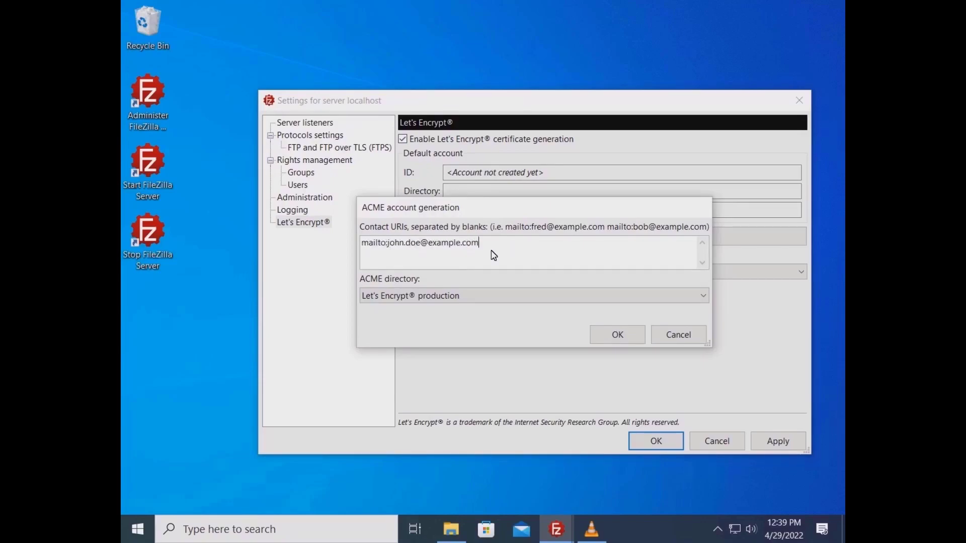
{"action": "key", "text": "Tab"}
{"action": "key", "text": "alt+Down"}
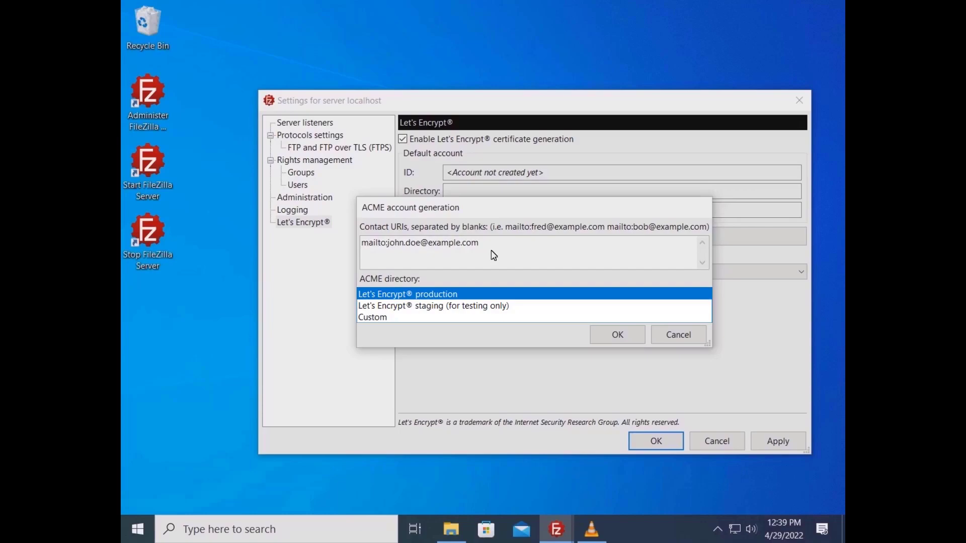
{"action": "left_click", "coordinate": [553, 294]}
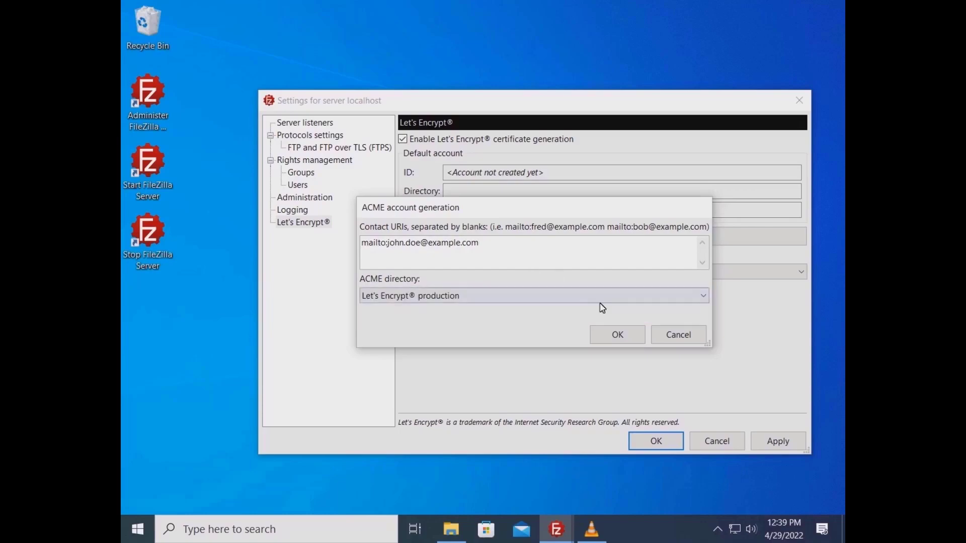
{"action": "left_click", "coordinate": [617, 335]}
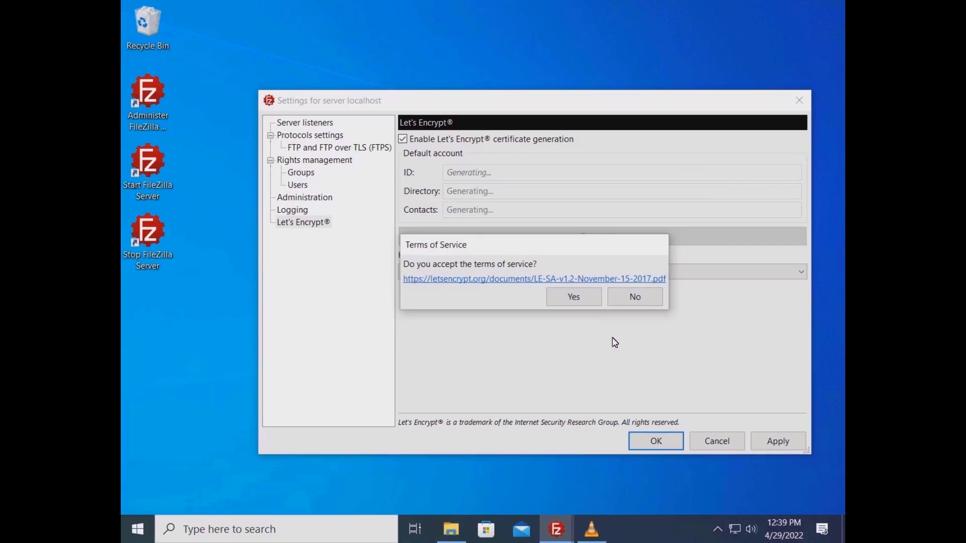
- Accept the Let's Encrypt terms and answer challenges with an internal web server
{"action": "left_click", "coordinate": [570, 298]}
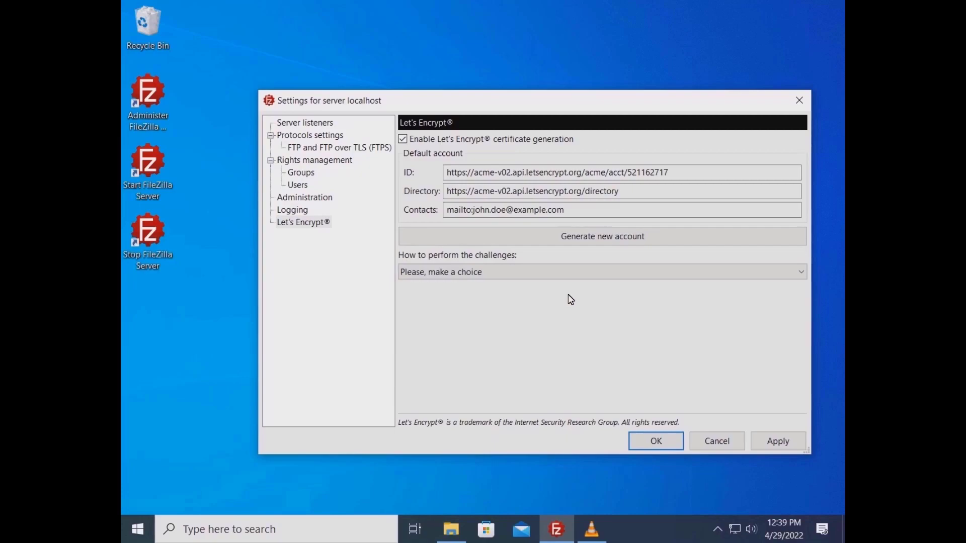
{"action": "left_click", "coordinate": [549, 274]}
{"action": "left_click", "coordinate": [535, 296]}
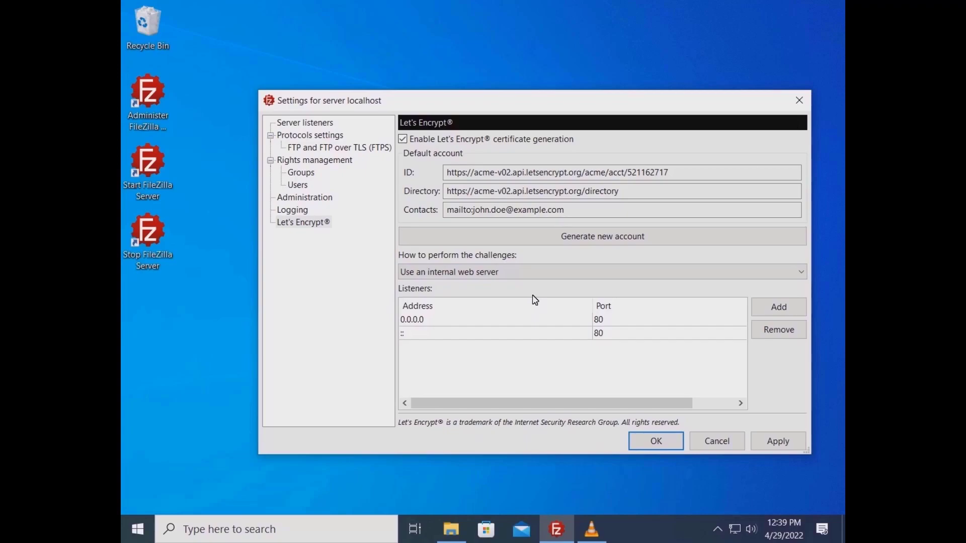
- Secure FTPS with a new Let's Encrypt certificate for ftp.example.com and save the settings
{"action": "left_click", "coordinate": [353, 150]}
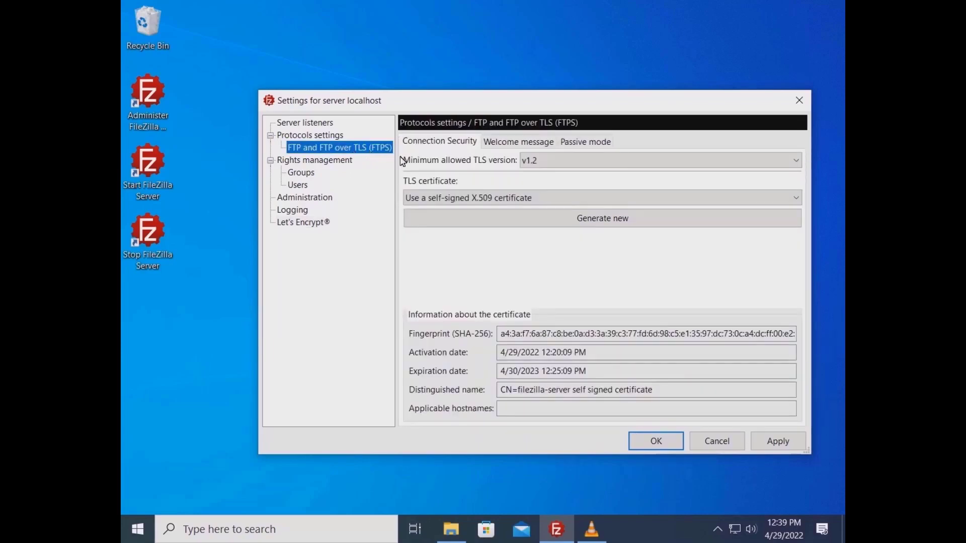
{"action": "left_click", "coordinate": [453, 198]}
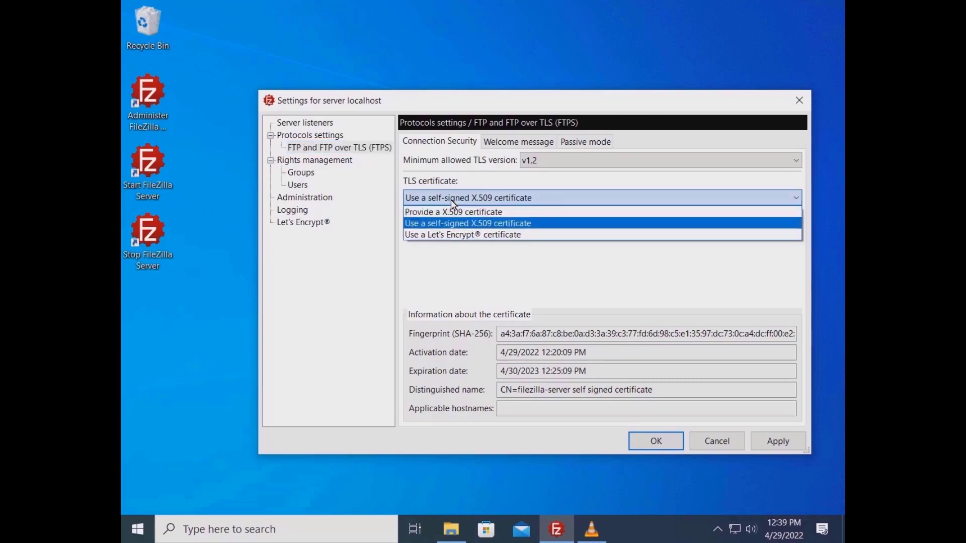
{"action": "left_click", "coordinate": [535, 235]}
{"action": "left_click", "coordinate": [579, 224]}
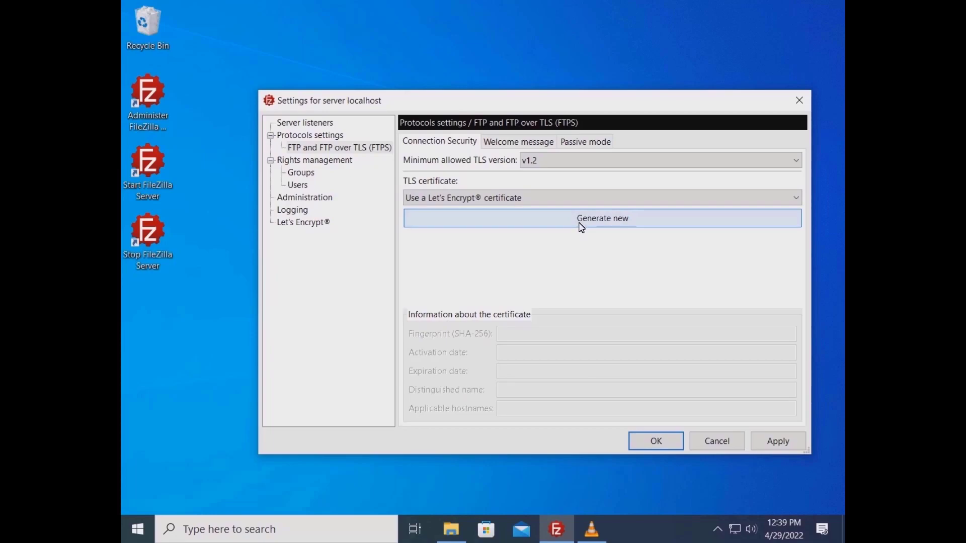
{"action": "left_click", "coordinate": [524, 277]}
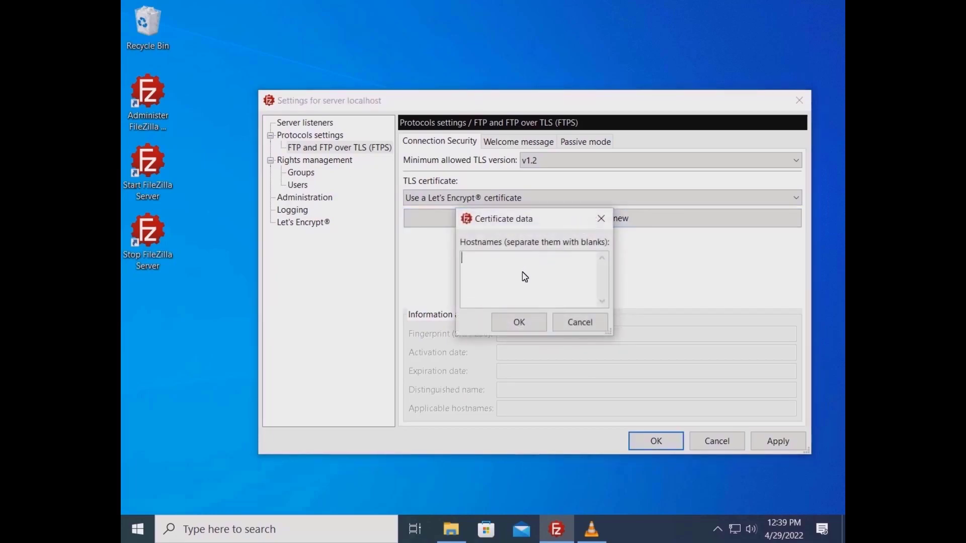
{"action": "type", "text": "ftp.example.com"}
{"action": "left_click", "coordinate": [518, 325]}
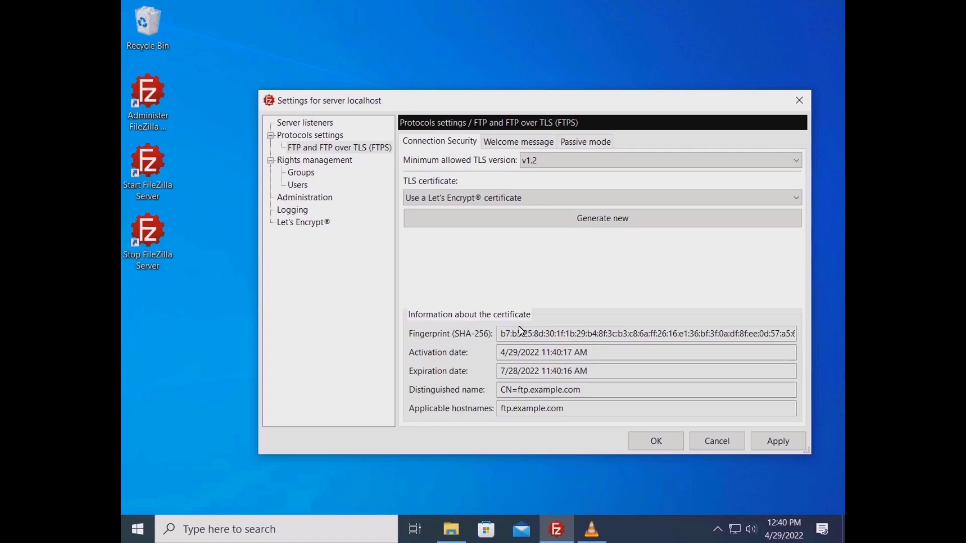
{"action": "left_click", "coordinate": [646, 443]}
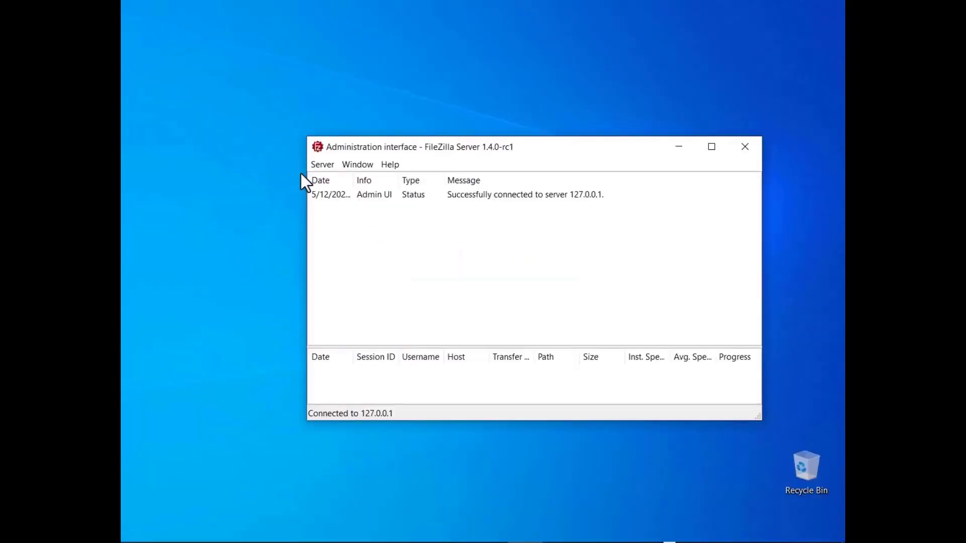
- Start the network configuration wizard and allow any port for passive mode
{"action": "left_click", "coordinate": [321, 165]}
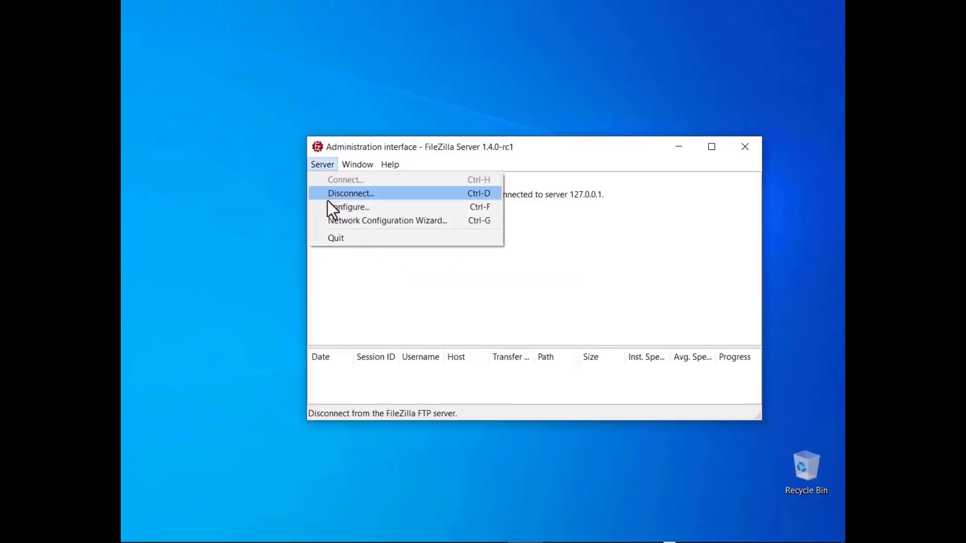
{"action": "left_click", "coordinate": [334, 221]}
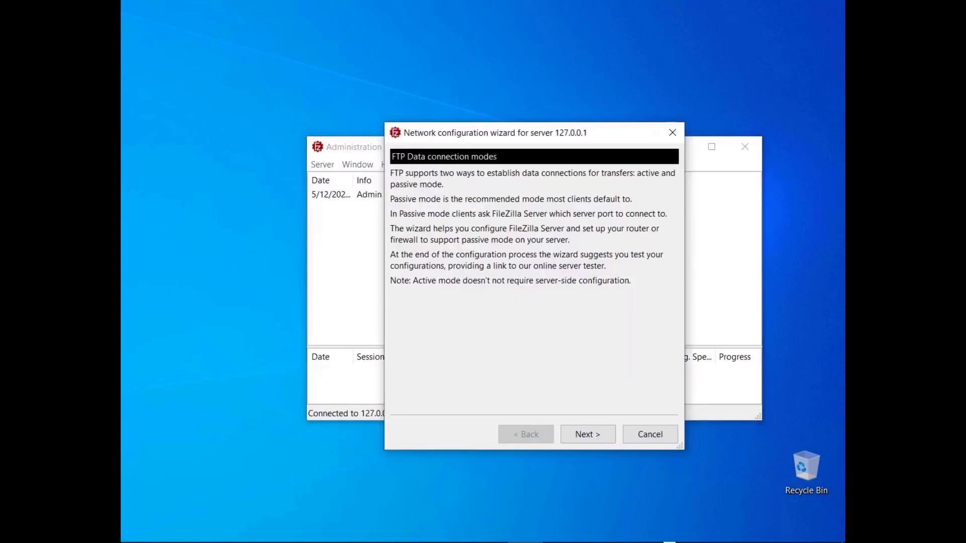
{"action": "left_click", "coordinate": [586, 435]}
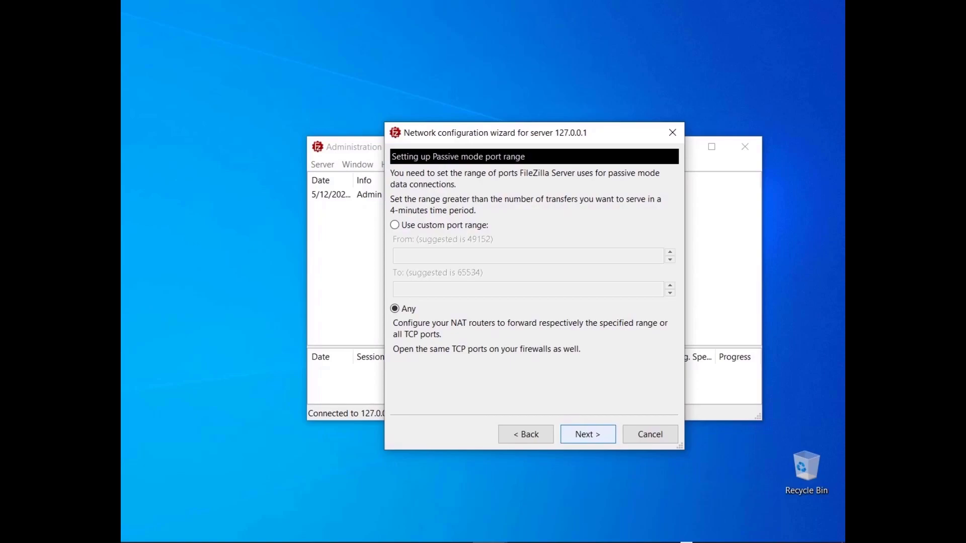
{"action": "left_click", "coordinate": [394, 227]}
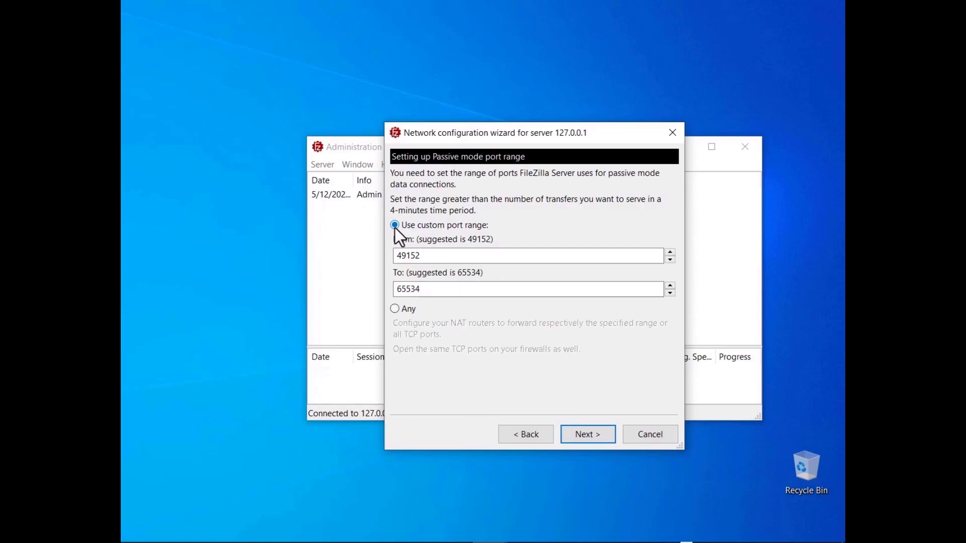
{"action": "left_click", "coordinate": [394, 308]}
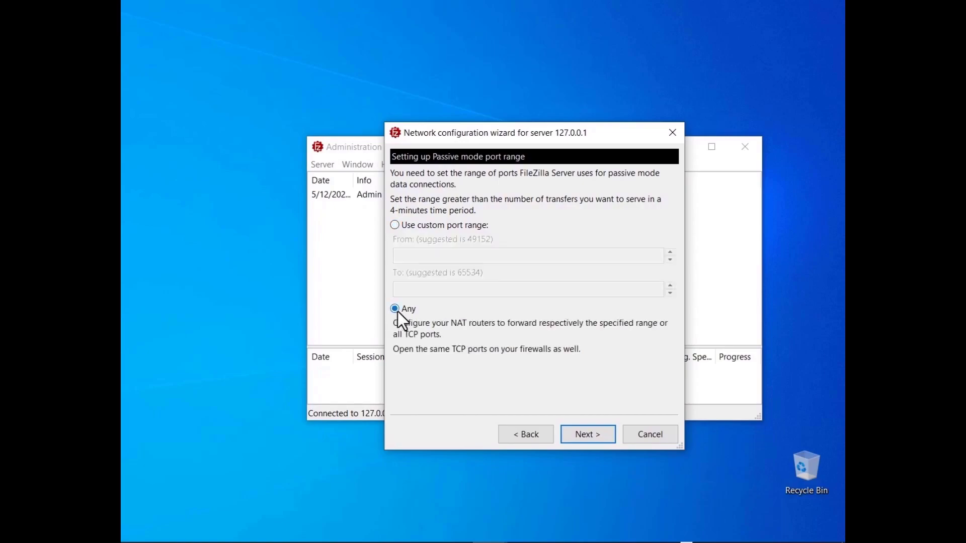
- Enter ftp.example.com as the public hostname and finish the wizard
{"action": "left_click", "coordinate": [586, 437]}
{"action": "type", "text": "ftp"}
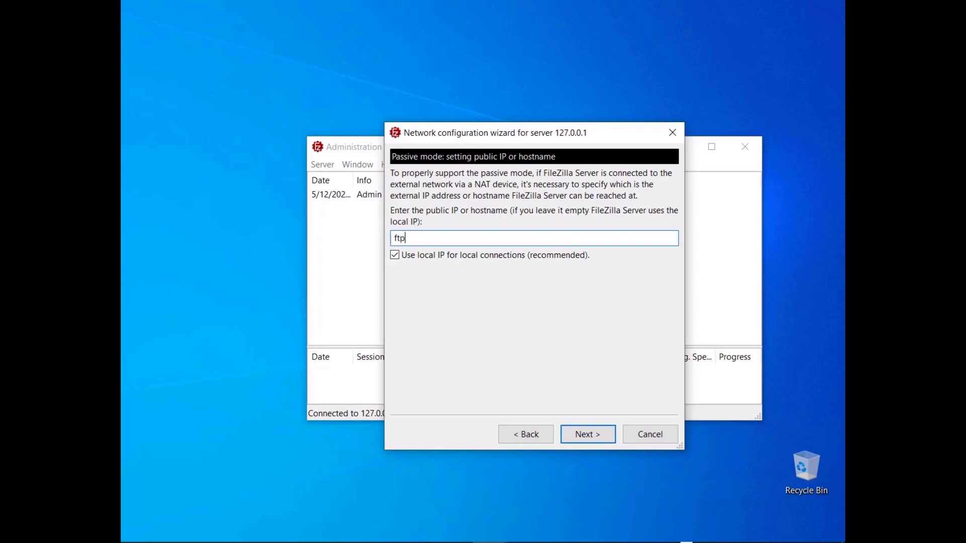
{"action": "type", "text": ".example.com"}
{"action": "key", "text": "Return"}
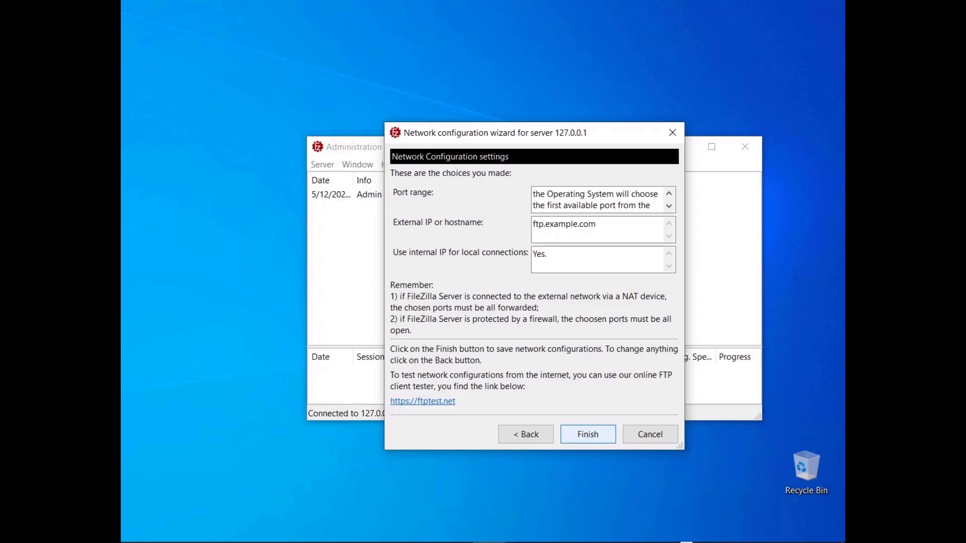
{"action": "left_click", "coordinate": [588, 438]}
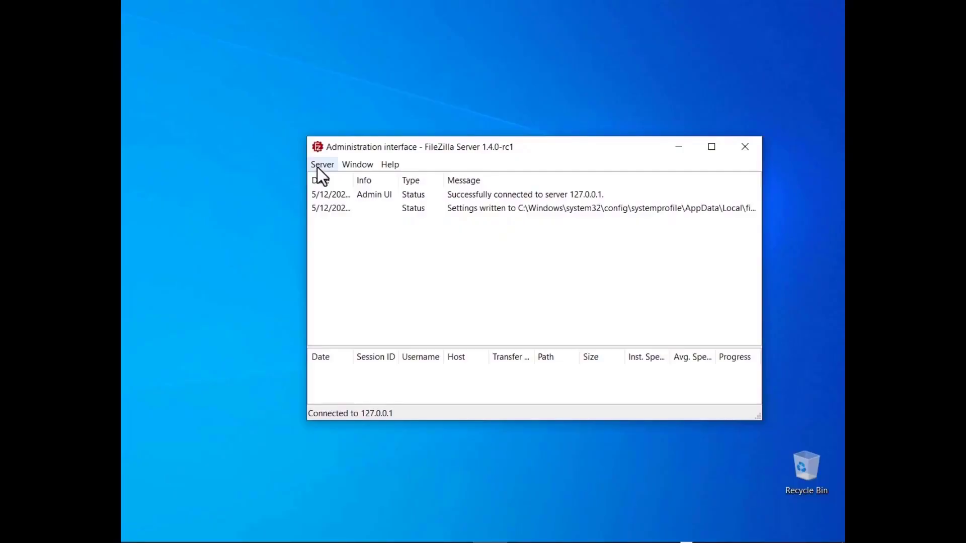
- Open the Passive mode settings under FTP and FTP over TLS
{"action": "left_click", "coordinate": [317, 166]}
{"action": "left_click", "coordinate": [322, 206]}
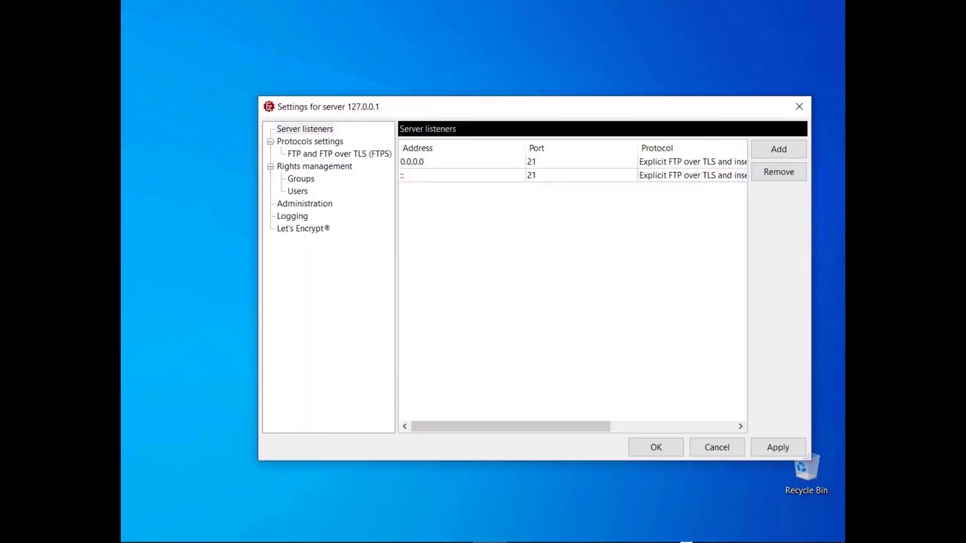
{"action": "left_click", "coordinate": [335, 157]}
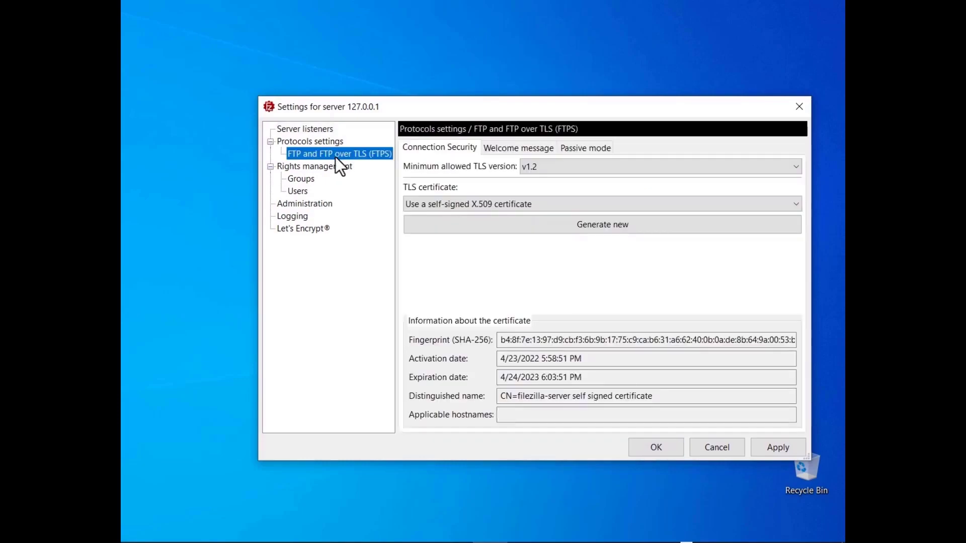
{"action": "left_click", "coordinate": [585, 151]}
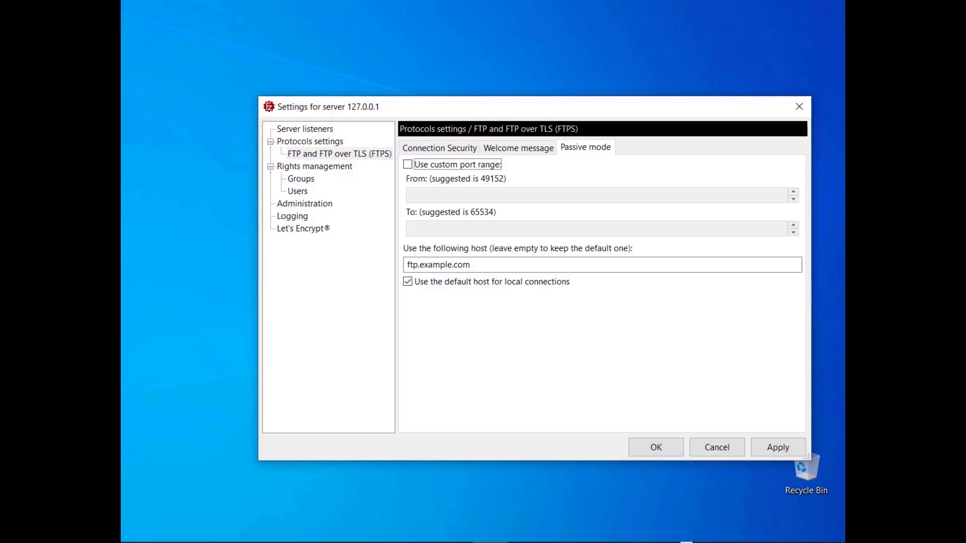
- Use custom passive ports 50000–55000 and stop using the default host for local connections
{"action": "left_click", "coordinate": [406, 167]}
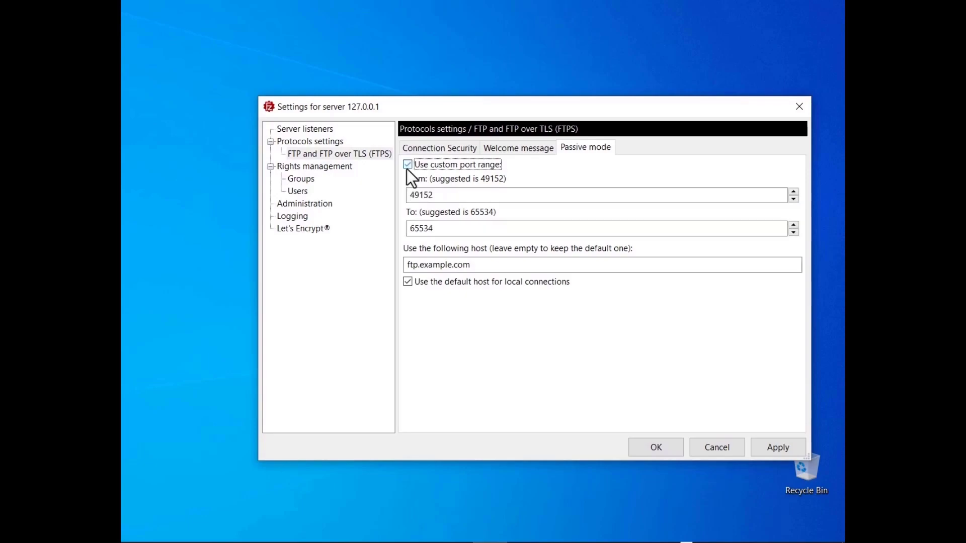
{"action": "key", "text": "Tab"}
{"action": "type", "text": "50000"}
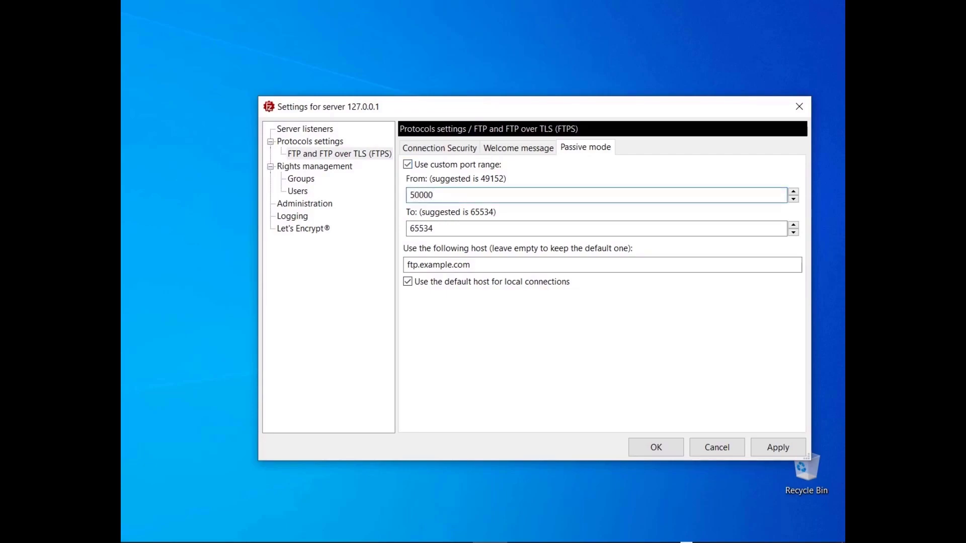
{"action": "key", "text": "Tab"}
{"action": "type", "text": "55000"}
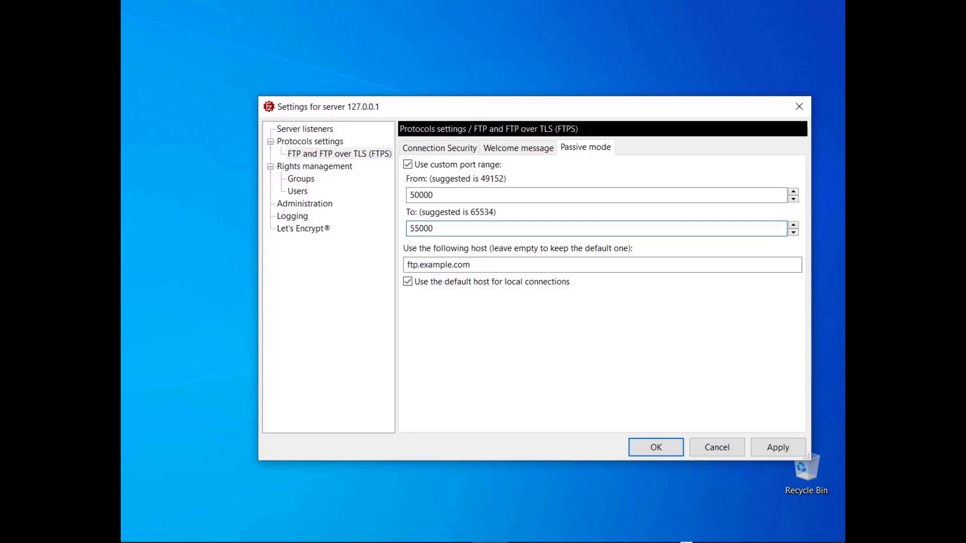
{"action": "left_click", "coordinate": [407, 285]}
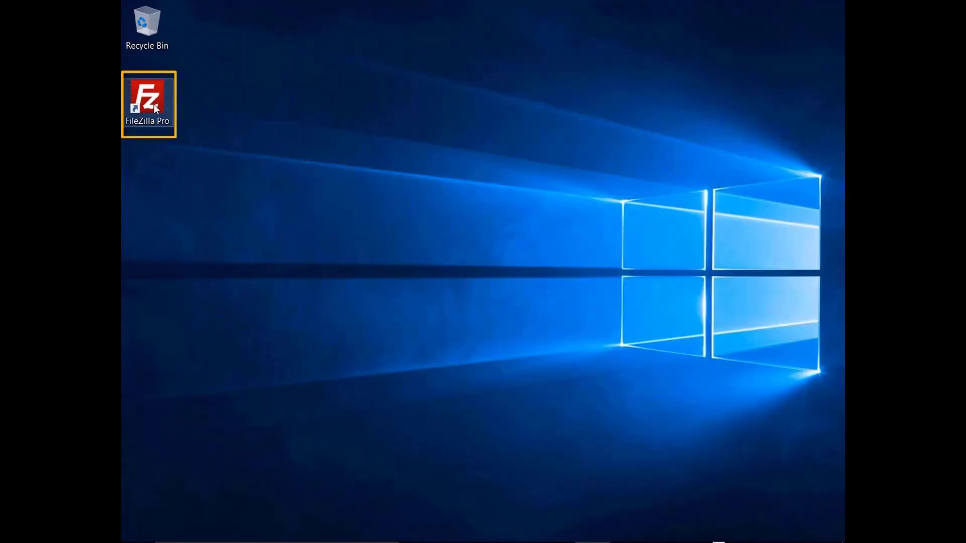
- Start FileZilla Pro from its desktop shortcut
{"action": "double_click", "coordinate": [153, 104]}
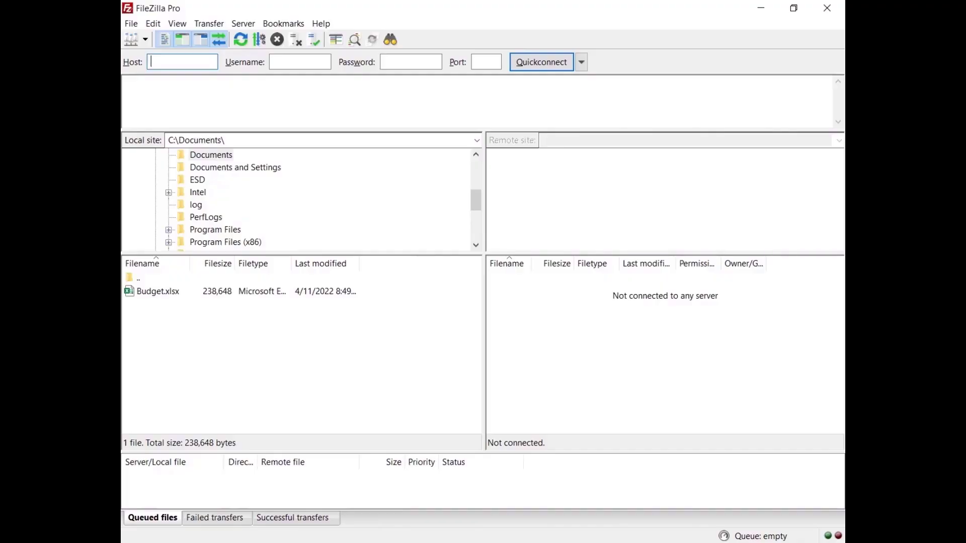
{"action": "left_click", "coordinate": [153, 23]}
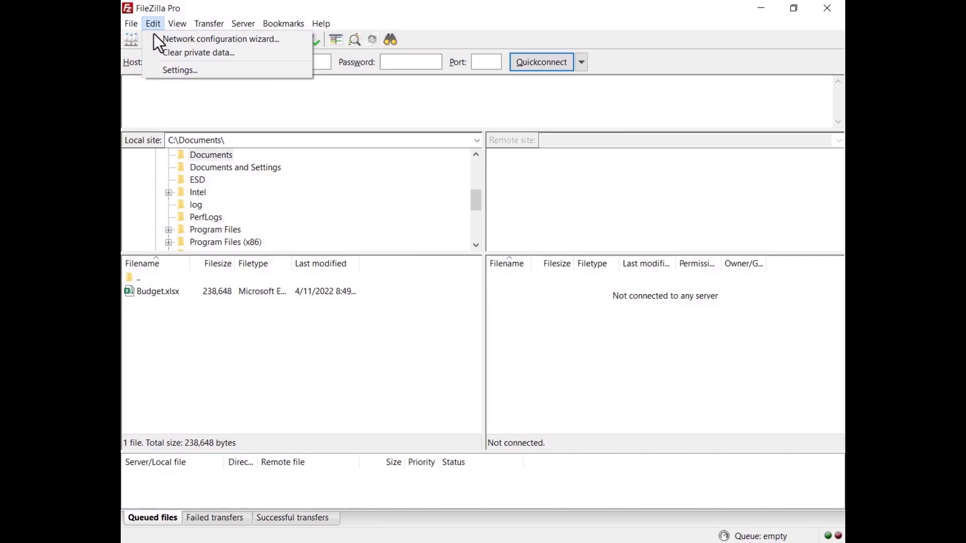
{"action": "left_click", "coordinate": [157, 69]}
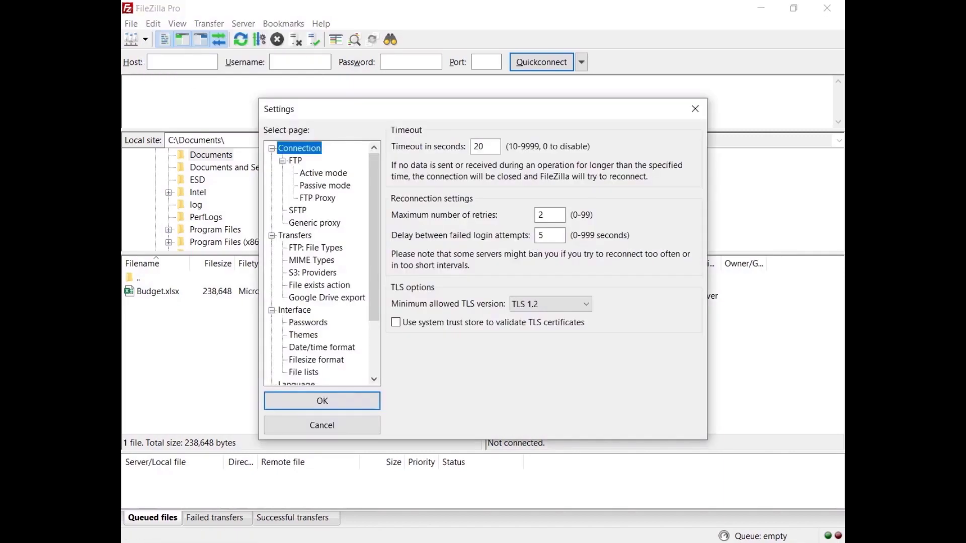
{"action": "left_click", "coordinate": [325, 174]}
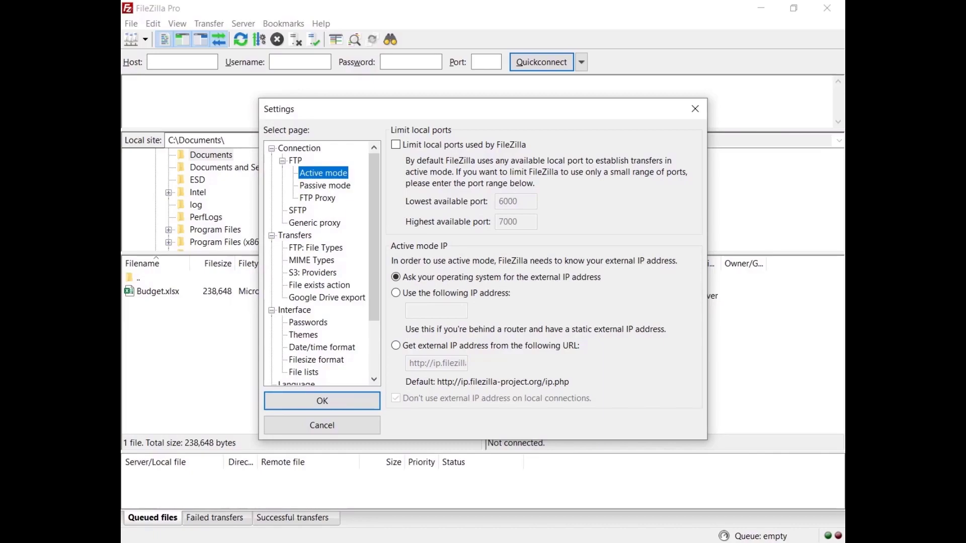
{"action": "left_click", "coordinate": [322, 405]}
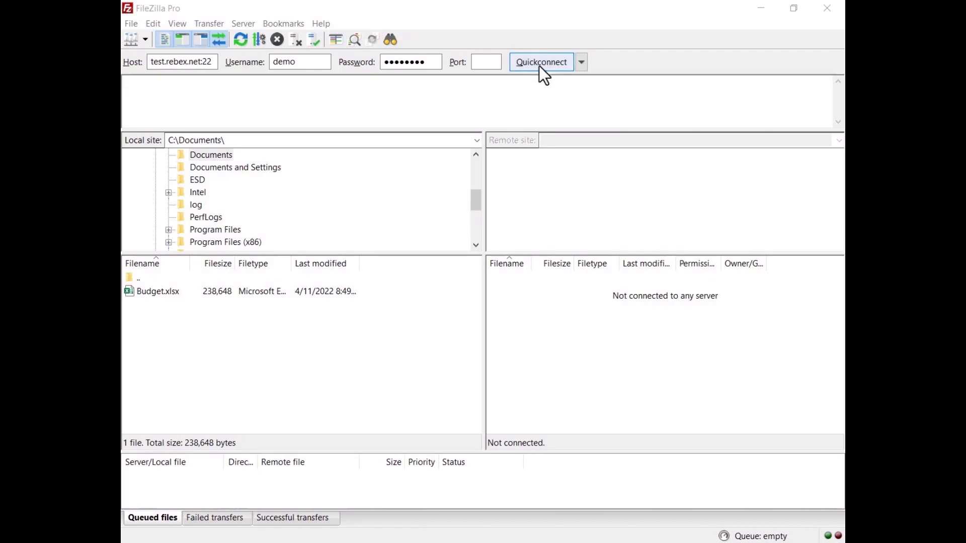
- Quickconnect to test.rebex.net on port 22 with the sample login
{"action": "left_click", "coordinate": [540, 66]}
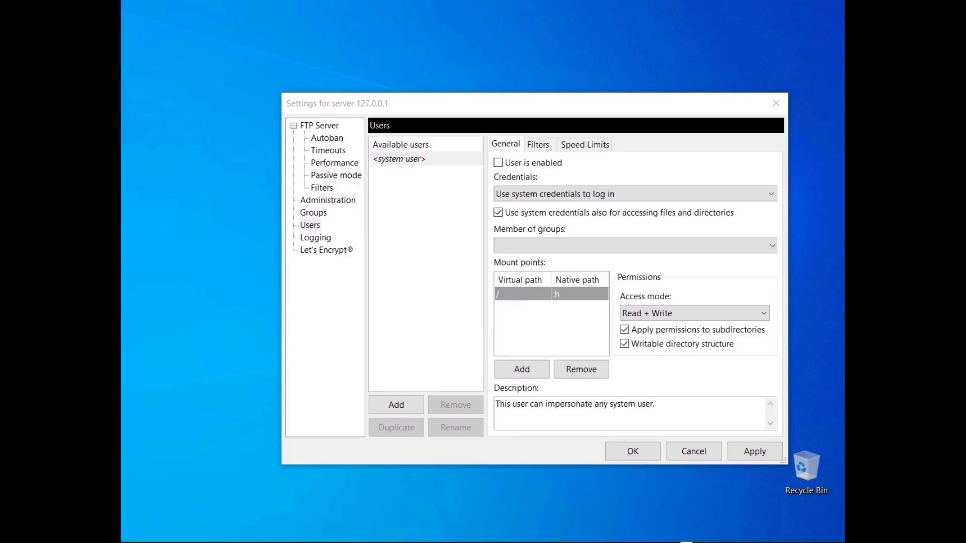
{"action": "left_click", "coordinate": [616, 198]}
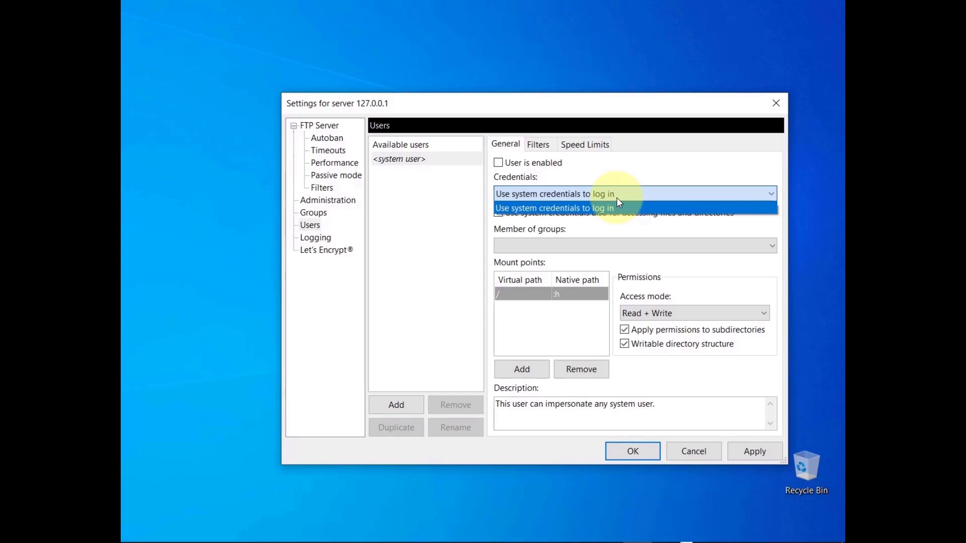
{"action": "left_click", "coordinate": [617, 199]}
{"action": "left_click", "coordinate": [498, 213]}
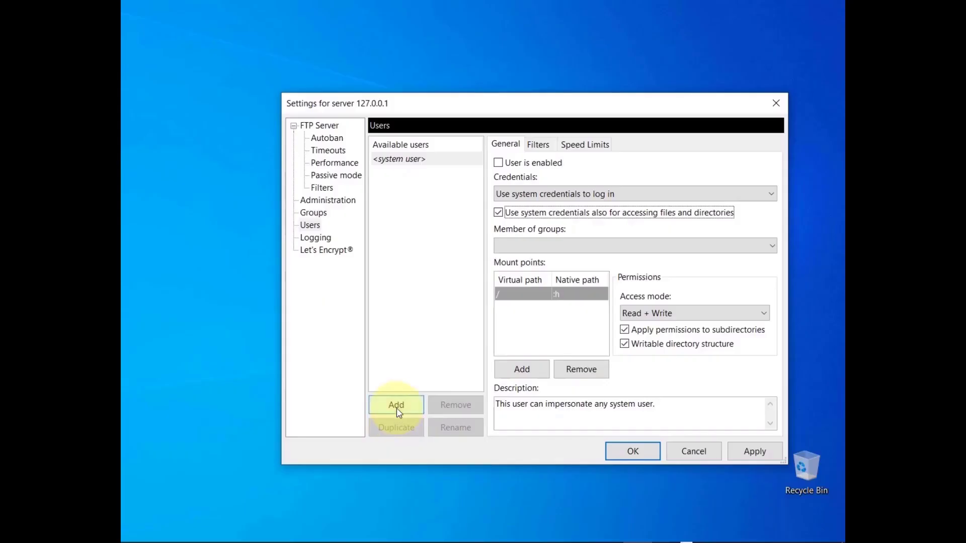
- Add a user named Anonymous that needs no password
{"action": "left_click", "coordinate": [396, 408]}
{"action": "type", "text": "Anonymous"}
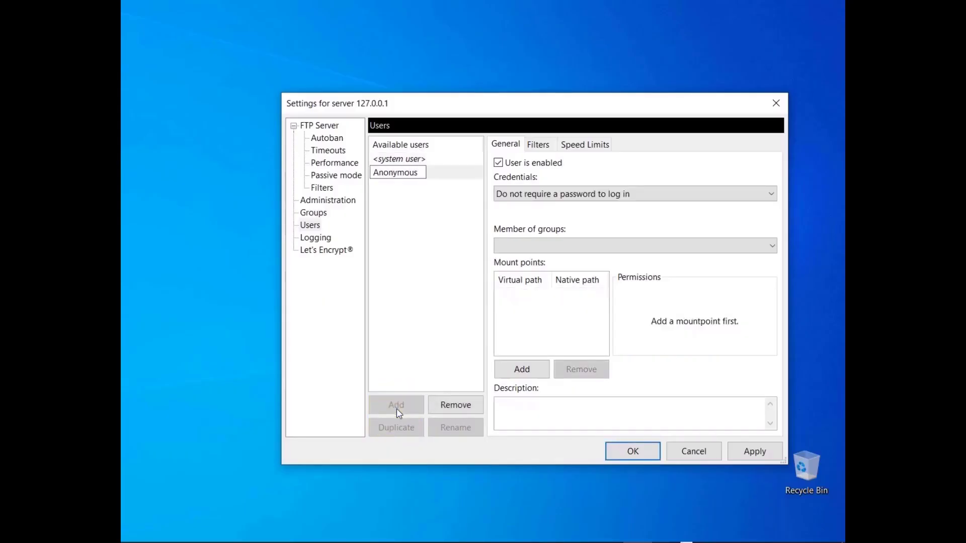
{"action": "key", "text": "Return"}
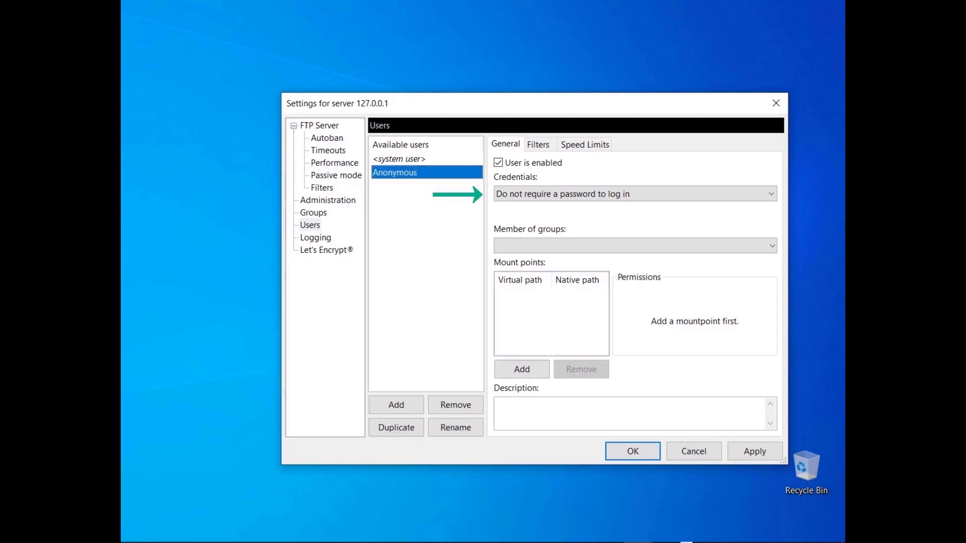
- Add a Guest user whose credentials require a password to log in, and paste its password
{"action": "left_click", "coordinate": [397, 407]}
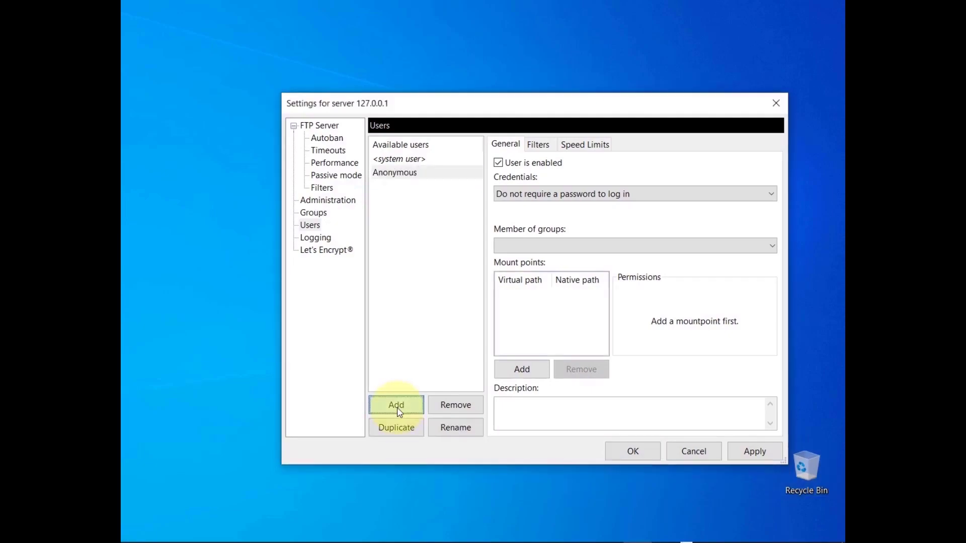
{"action": "type", "text": "Guest"}
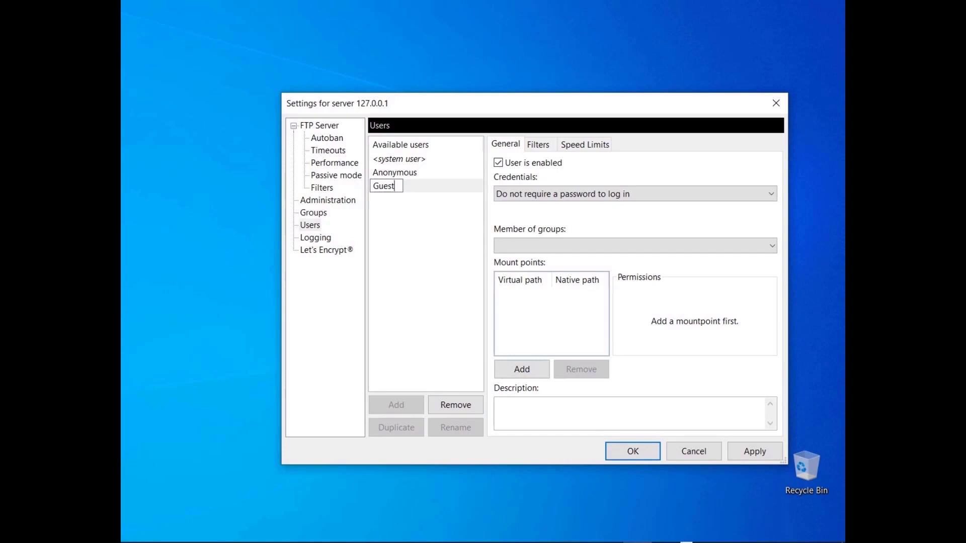
{"action": "key", "text": "Return"}
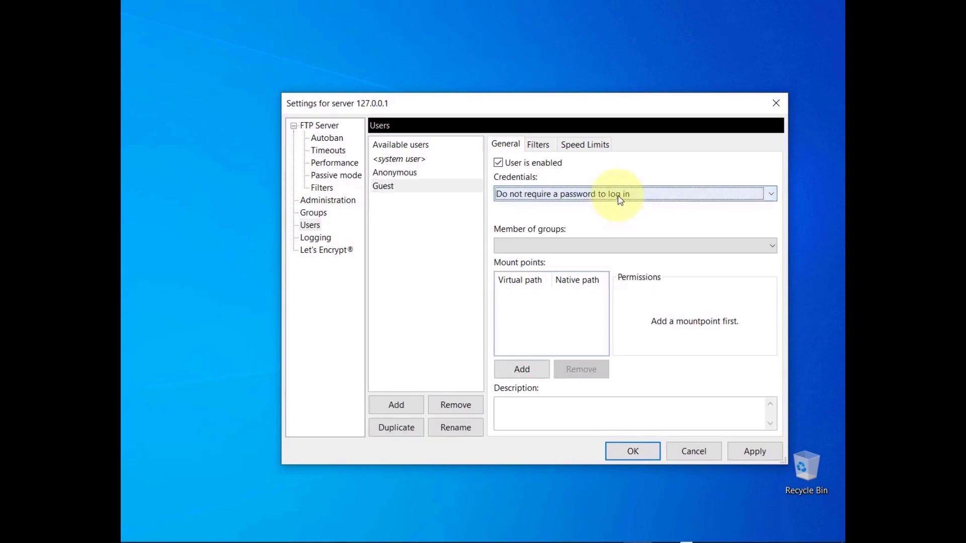
{"action": "left_click", "coordinate": [617, 195]}
{"action": "left_click", "coordinate": [621, 220]}
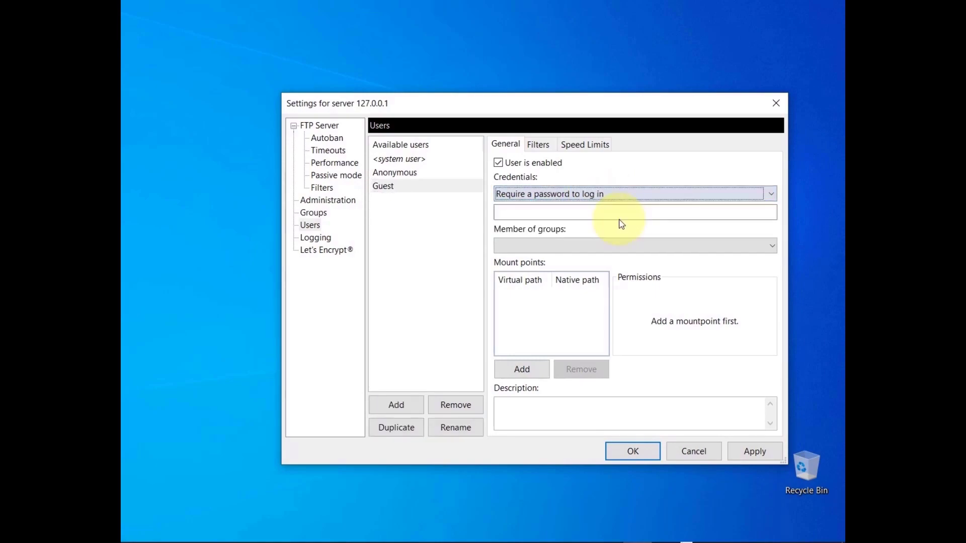
{"action": "left_click", "coordinate": [619, 218]}
{"action": "key", "text": "ctrl+v"}
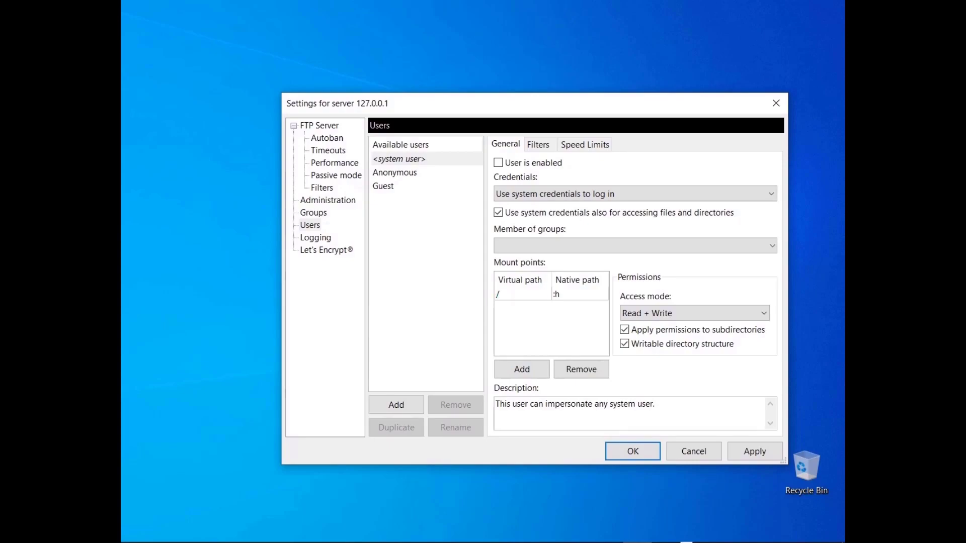
- Under Groups, add a group named New Group with a / virtual-path mount point
{"action": "left_click", "coordinate": [314, 214]}
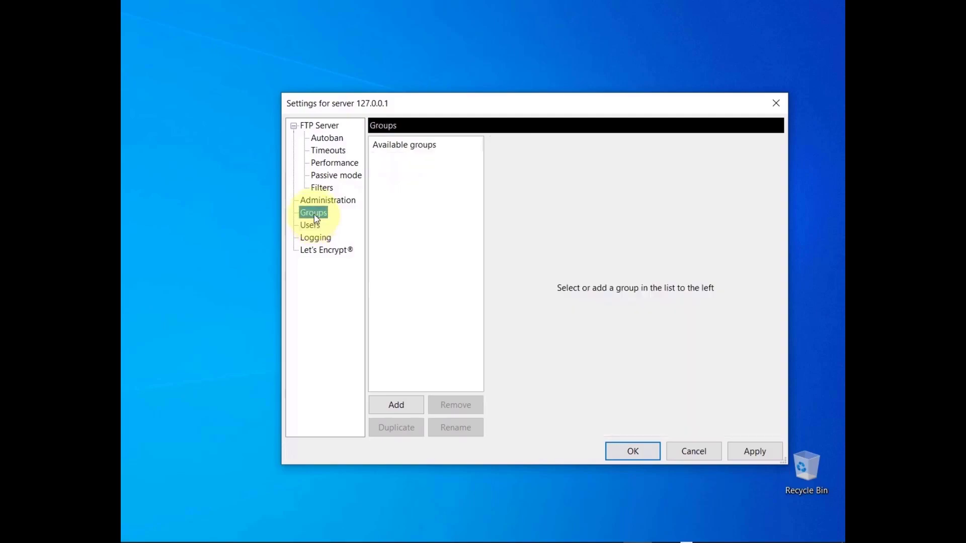
{"action": "left_click", "coordinate": [396, 406]}
{"action": "key", "text": "Return"}
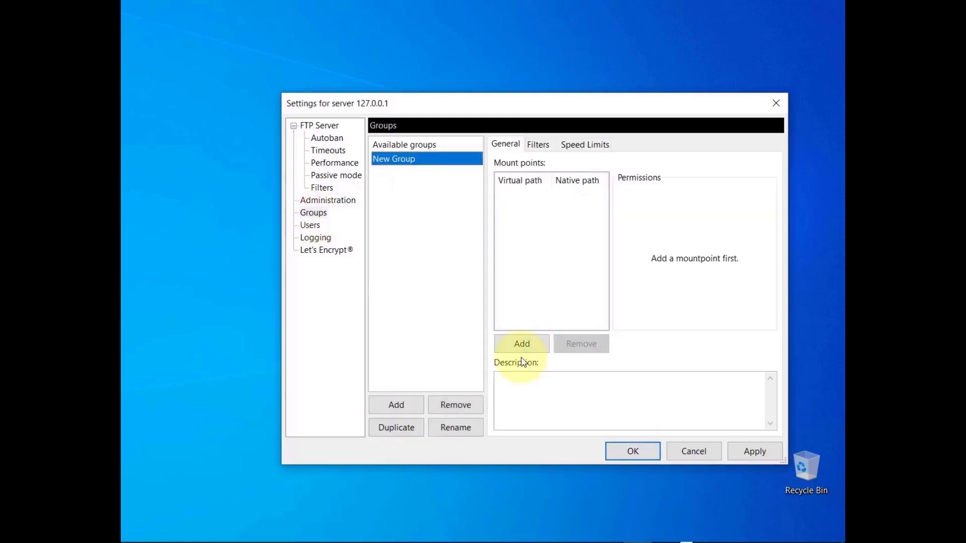
{"action": "left_click", "coordinate": [522, 346]}
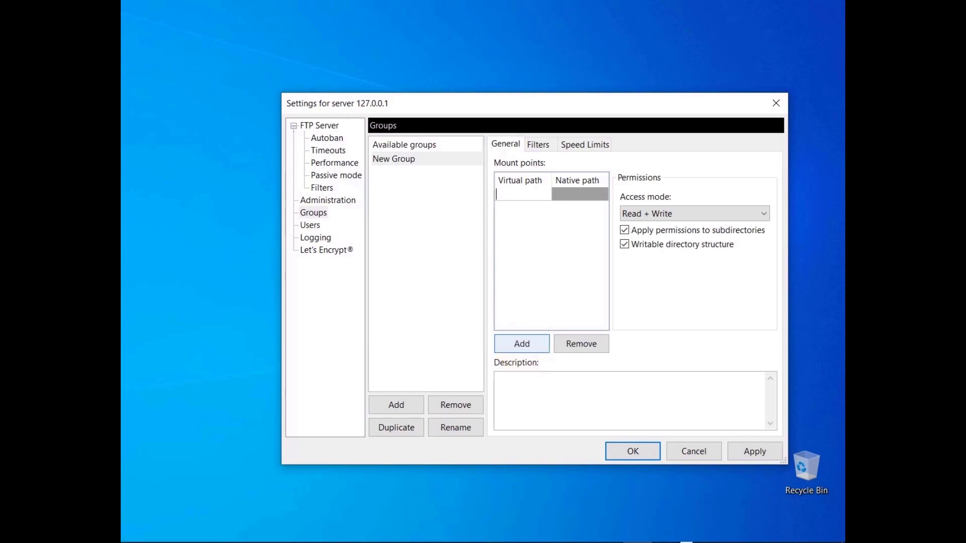
{"action": "type", "text": "/"}
{"action": "key", "text": "Return"}
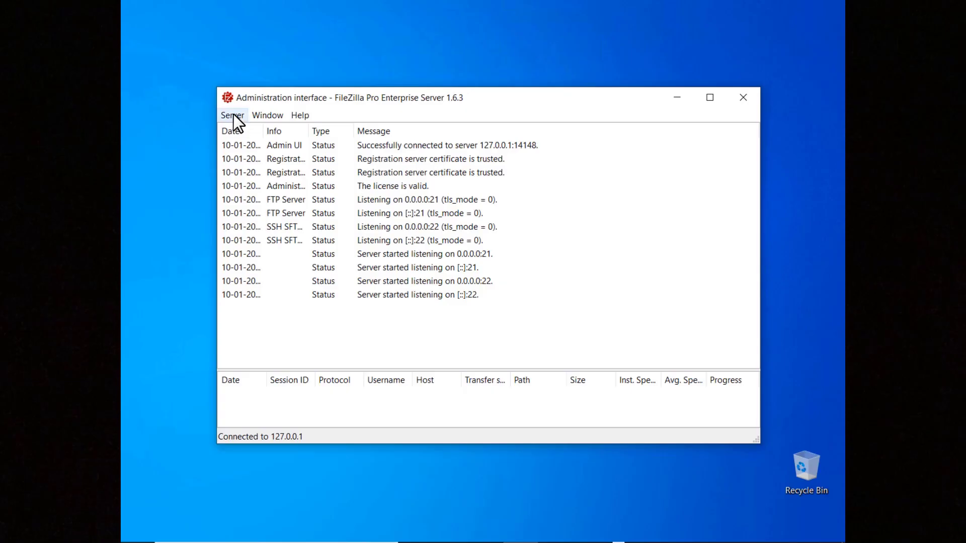
- Open Server > Configure at Rights management > Users, dismiss the native paths warning, and add a user
{"action": "left_click", "coordinate": [233, 113]}
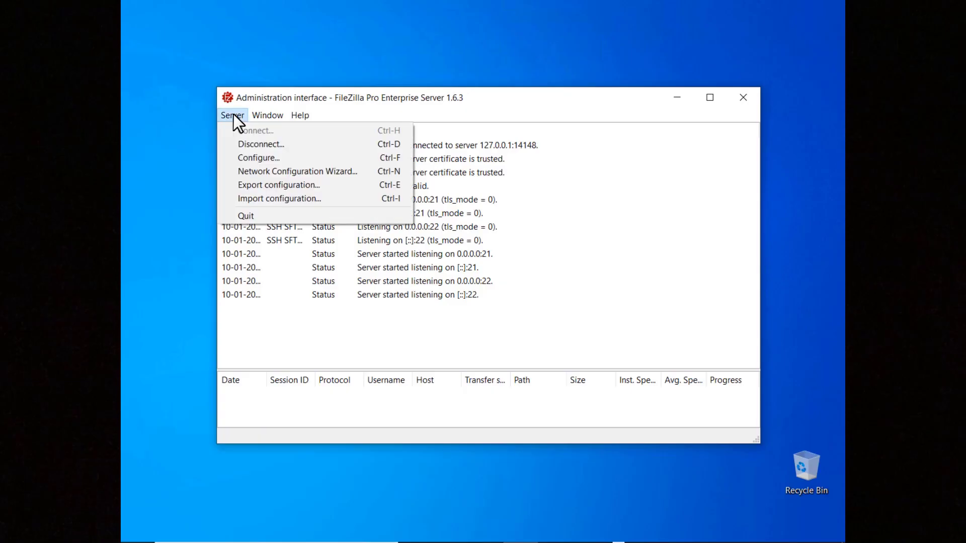
{"action": "left_click", "coordinate": [239, 158]}
{"action": "left_click", "coordinate": [241, 145]}
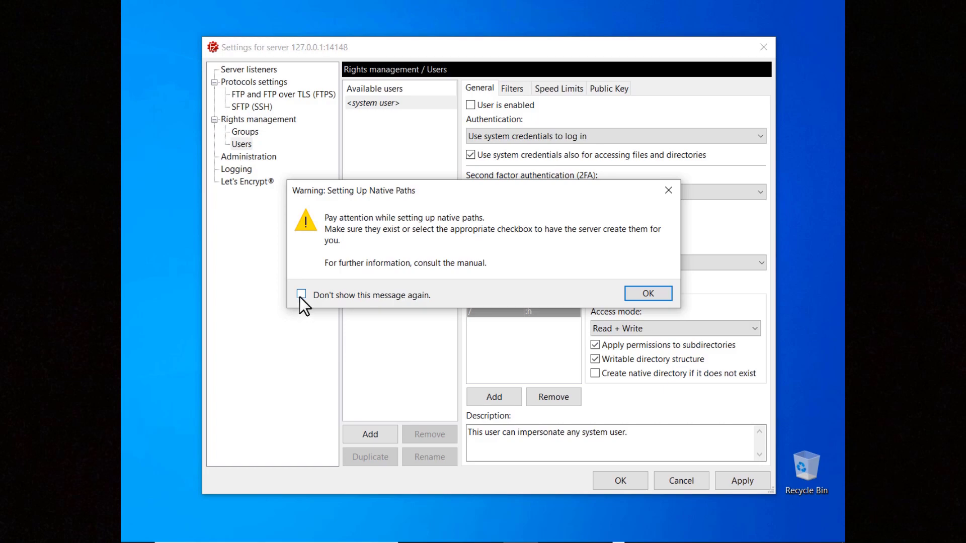
{"action": "left_click", "coordinate": [649, 295]}
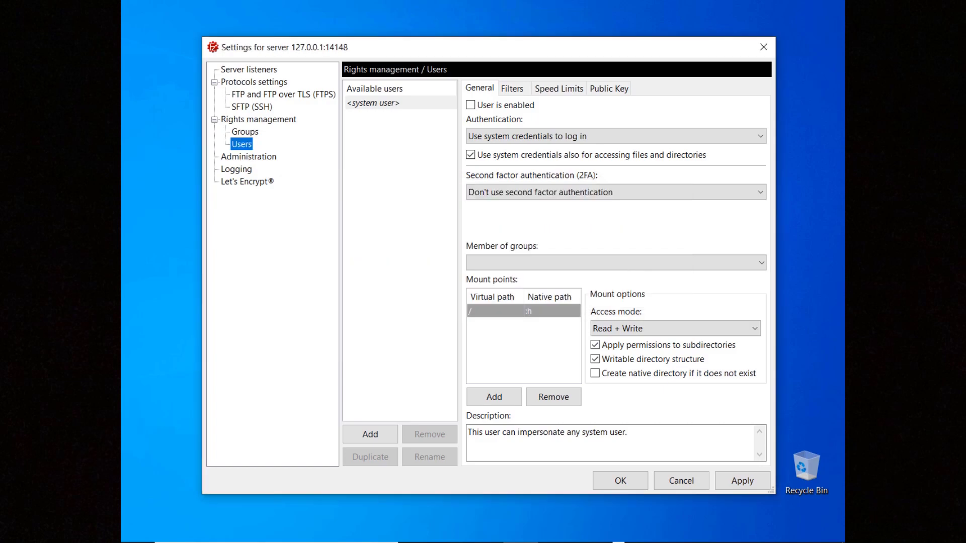
{"action": "left_click", "coordinate": [370, 435]}
- Name the new user 2FATestUser, require password login, and enter its password
{"action": "type", "text": "2FATestUser"}
{"action": "key", "text": "Return"}
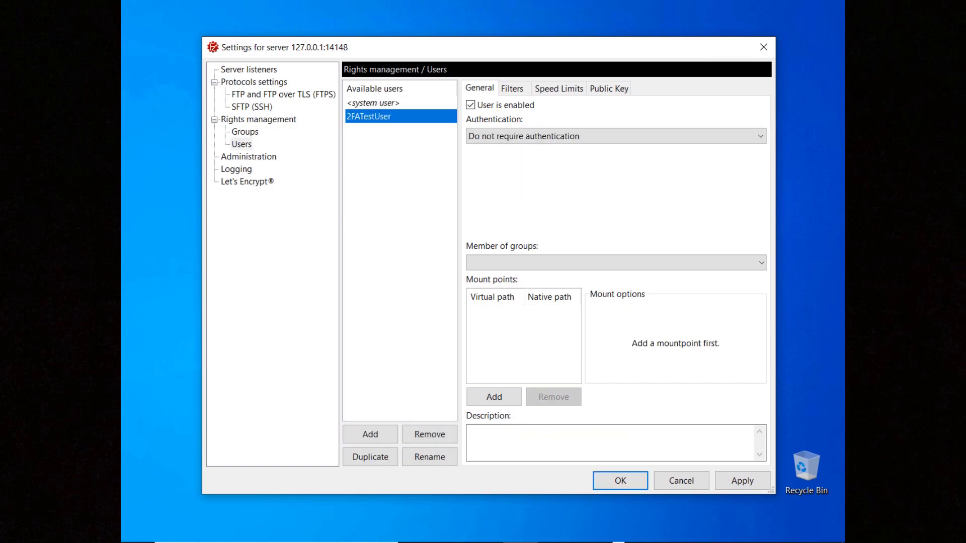
{"action": "left_click", "coordinate": [596, 137]}
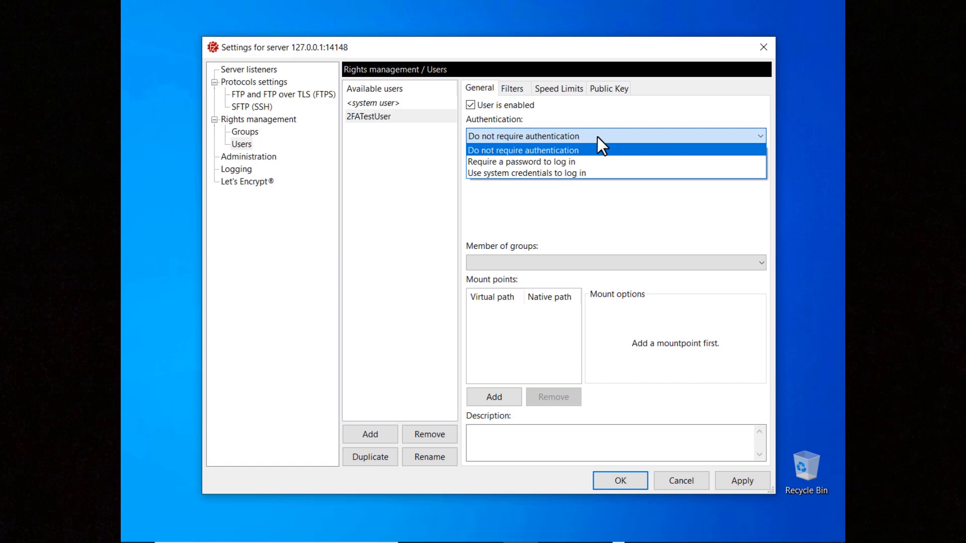
{"action": "left_click", "coordinate": [589, 162]}
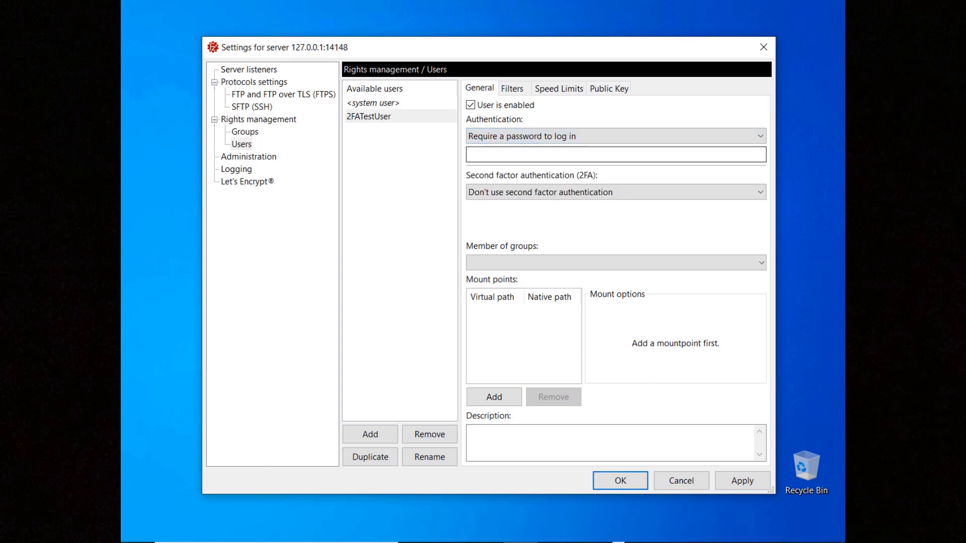
{"action": "key", "text": "Tab"}
{"action": "type", "text": "password"}
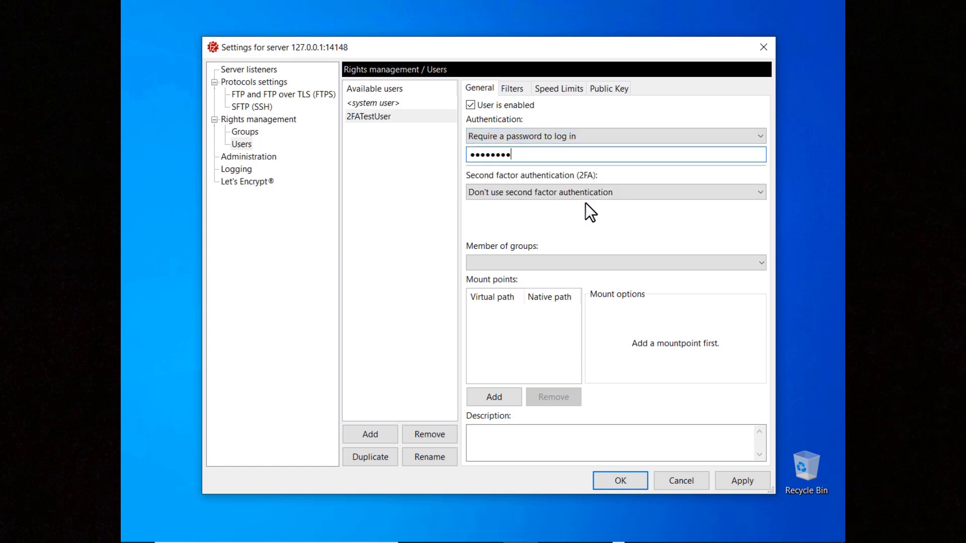
- Set second-factor authentication to TOTP and generate a new random secret
{"action": "left_click", "coordinate": [584, 192]}
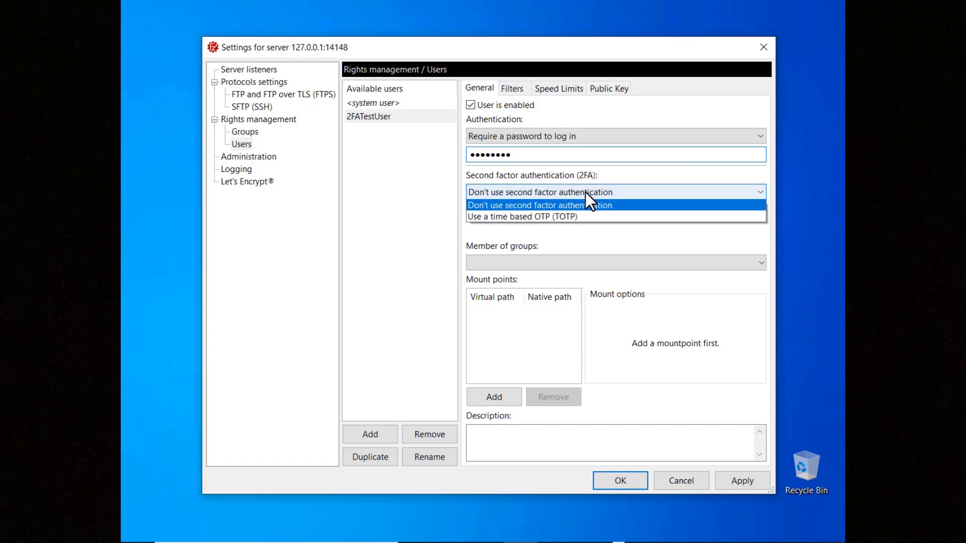
{"action": "left_click", "coordinate": [581, 218]}
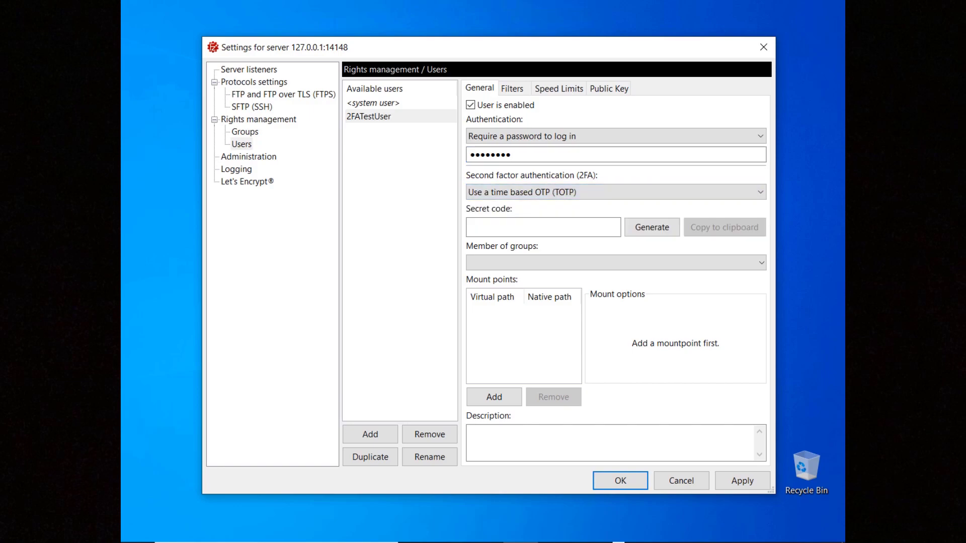
{"action": "left_click", "coordinate": [543, 227]}
{"action": "key", "text": "ctrl+v"}
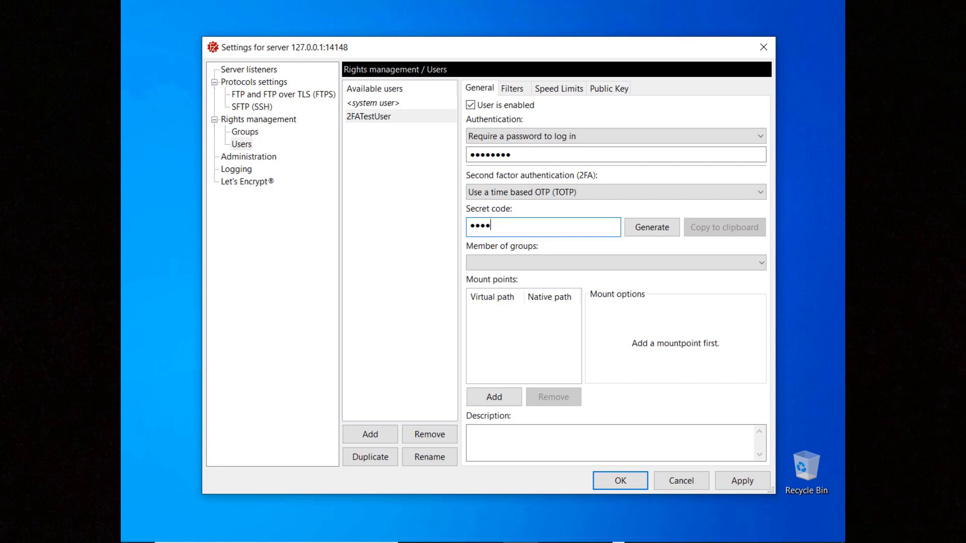
{"action": "left_click", "coordinate": [652, 229]}
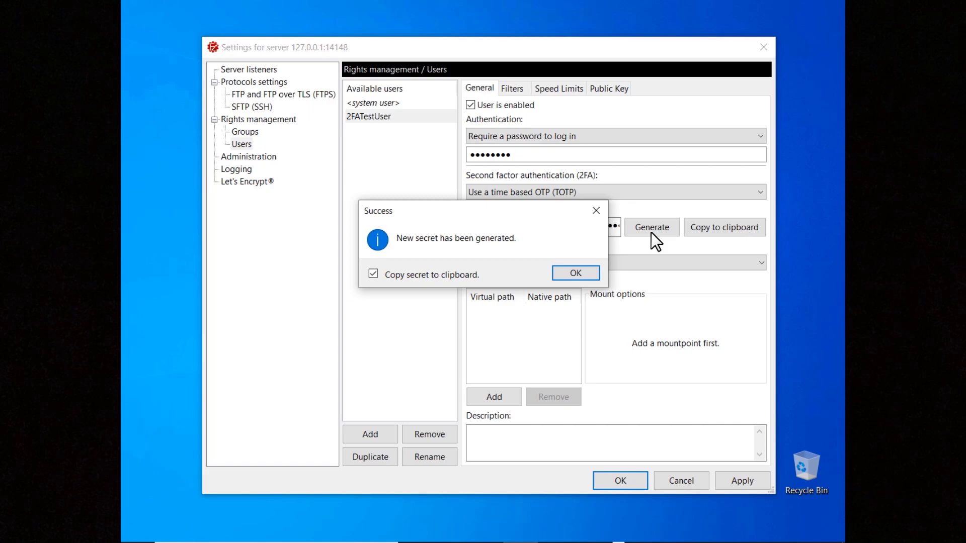
{"action": "left_click", "coordinate": [575, 273]}
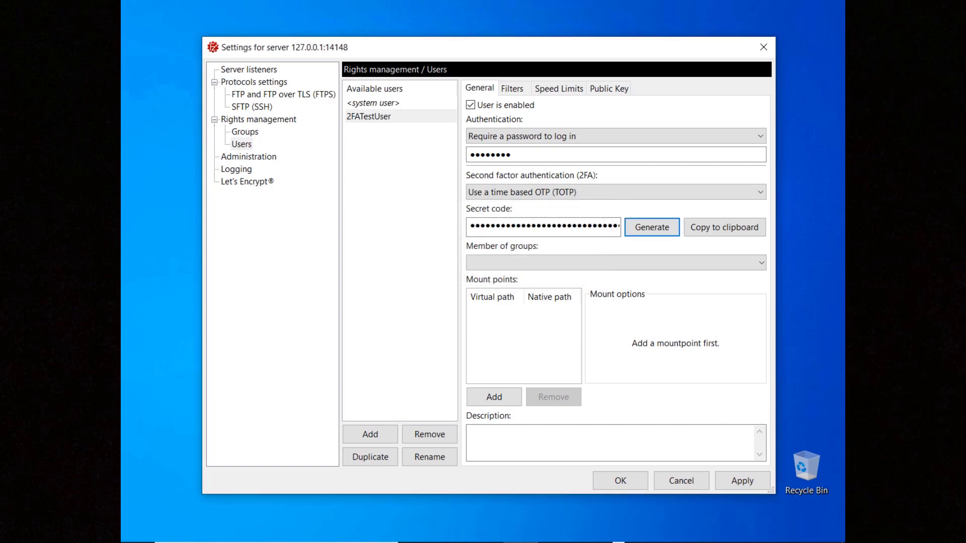
- Mount / to native path C:\Users\Public, then add a new authenticator account
{"action": "left_click", "coordinate": [493, 397]}
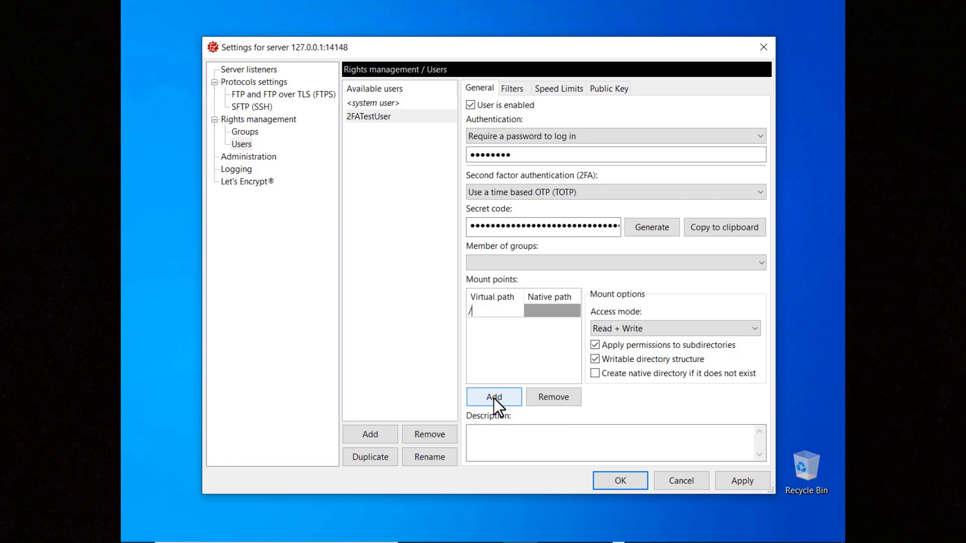
{"action": "key", "text": "Tab"}
{"action": "type", "text": "C:\\Users\\Public"}
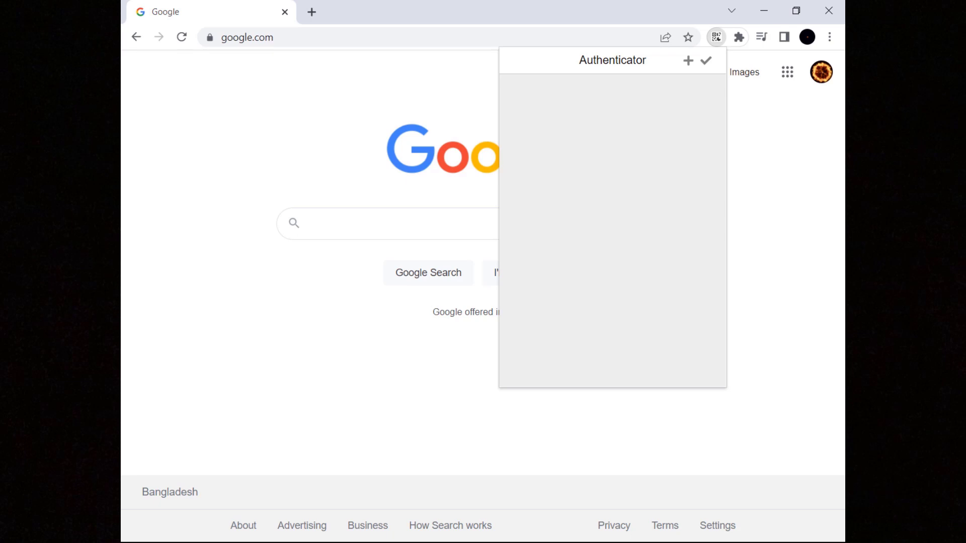
{"action": "left_click", "coordinate": [688, 61]}
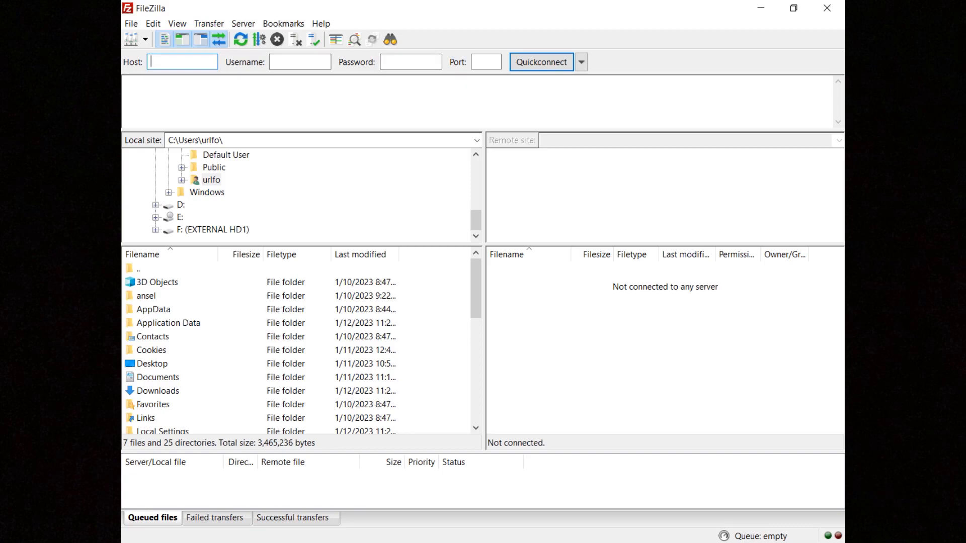
- Quickconnect to host 127.0.0.1 as 2FATestUser with the account password
{"action": "type", "text": "127.0.0.1"}
{"action": "key", "text": "Tab"}
{"action": "type", "text": "2FATestUser"}
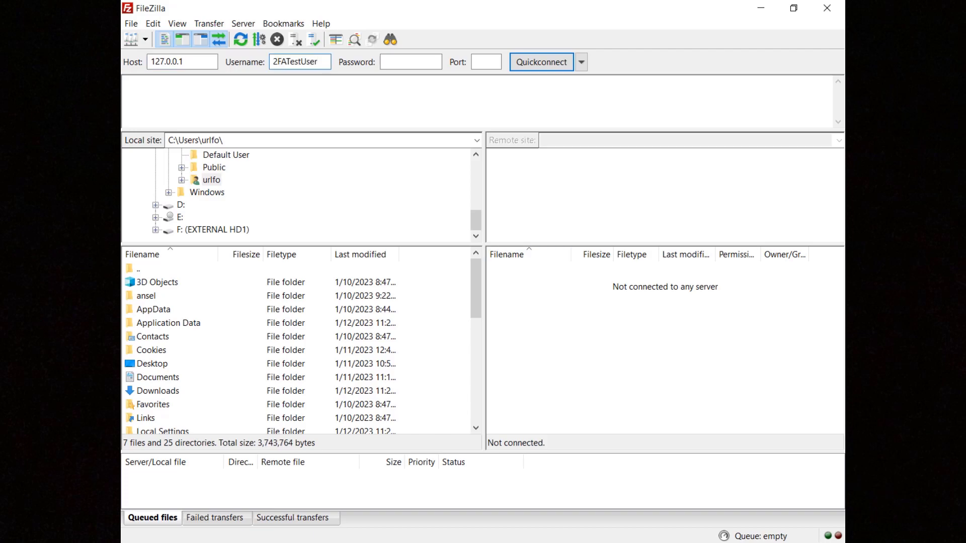
{"action": "key", "text": "Tab"}
{"action": "key", "text": "ctrl+v"}
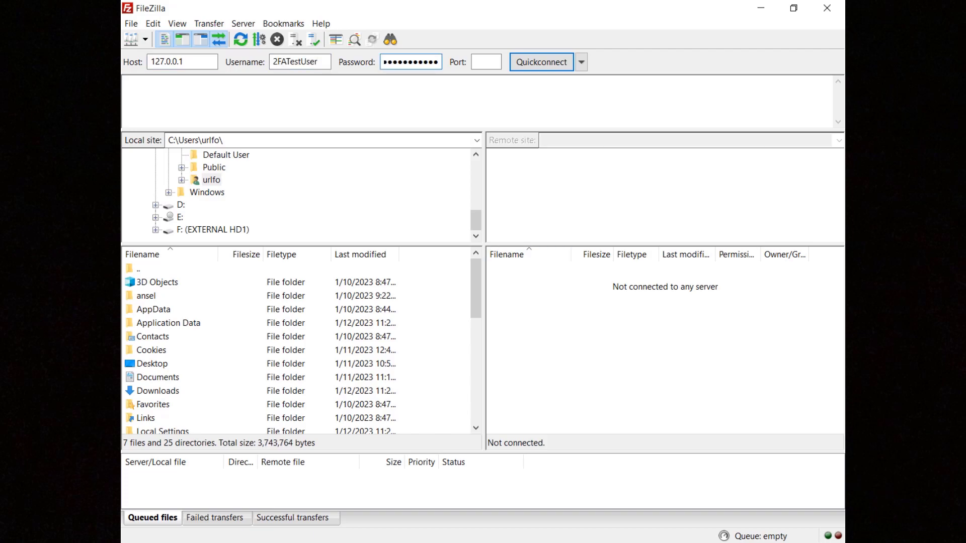
{"action": "left_click", "coordinate": [537, 65]}
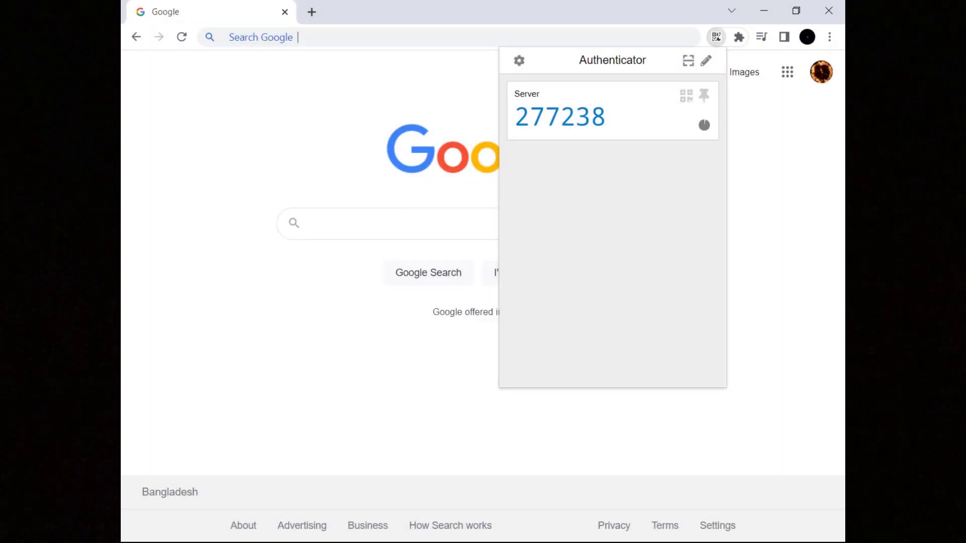
- Paste the authenticator's current code into the 2FA prompt and submit it
{"action": "left_click_drag", "start_coordinate": [607, 117], "coordinate": [515, 117]}
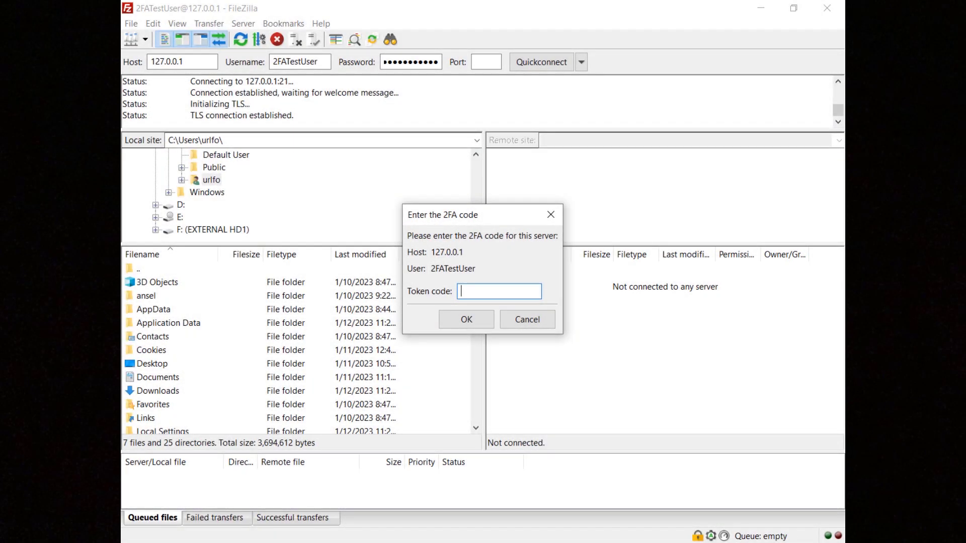
{"action": "key", "text": "ctrl+v"}
{"action": "left_click", "coordinate": [469, 322]}
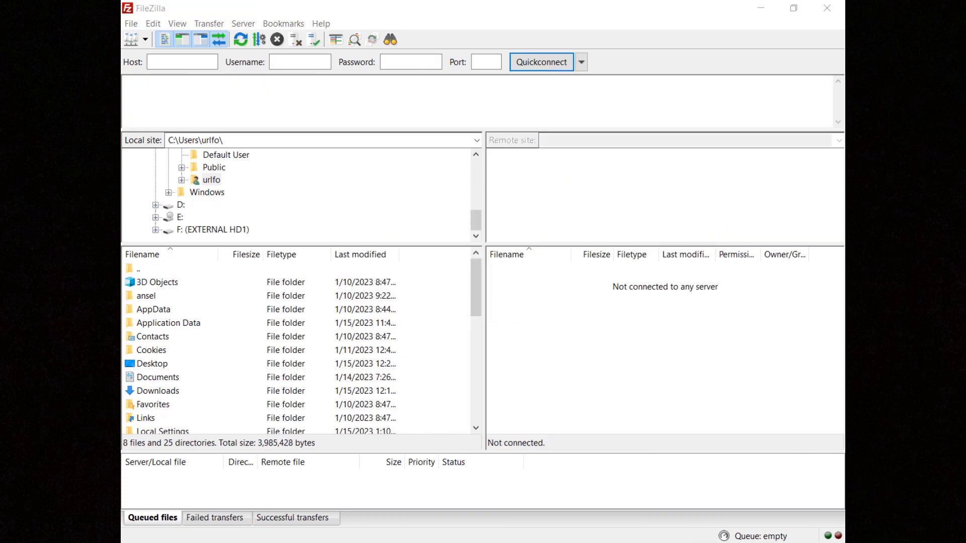
- Quickconnect to sftp://127.0.0.1 as 2FATestUser with the account password
{"action": "type", "text": "sftp://127.0.0.1"}
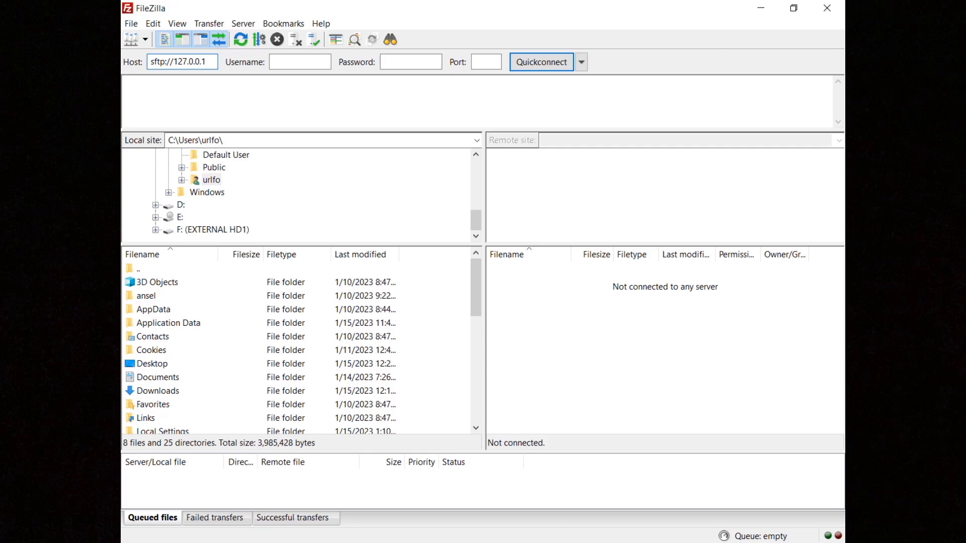
{"action": "key", "text": "Tab"}
{"action": "key", "text": "ctrl+v"}
{"action": "key", "text": "Tab"}
{"action": "key", "text": "ctrl+v"}
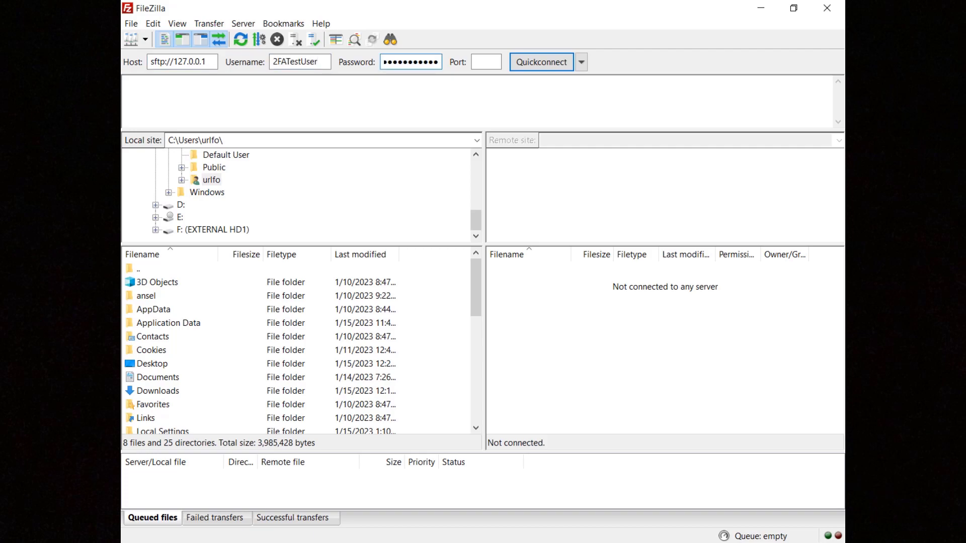
{"action": "left_click", "coordinate": [544, 67]}
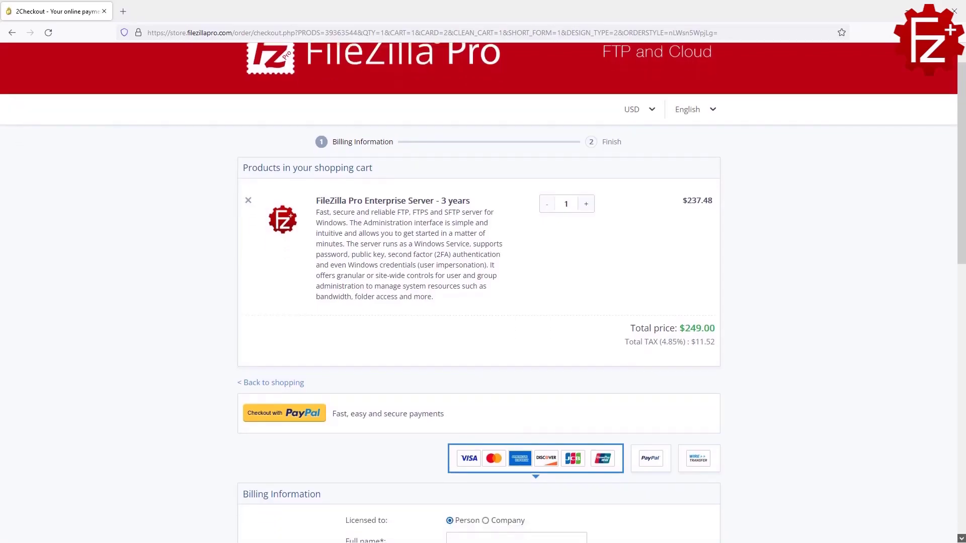
{"action": "scroll", "coordinate": [483, 291], "scroll_direction": "down", "scroll_amount": 4}
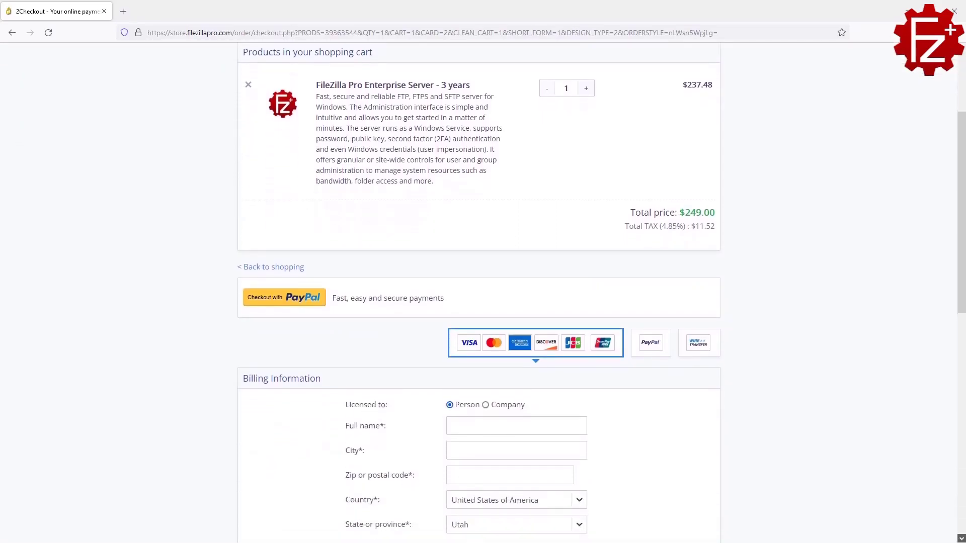
{"action": "scroll", "coordinate": [483, 292], "scroll_direction": "down", "scroll_amount": 5}
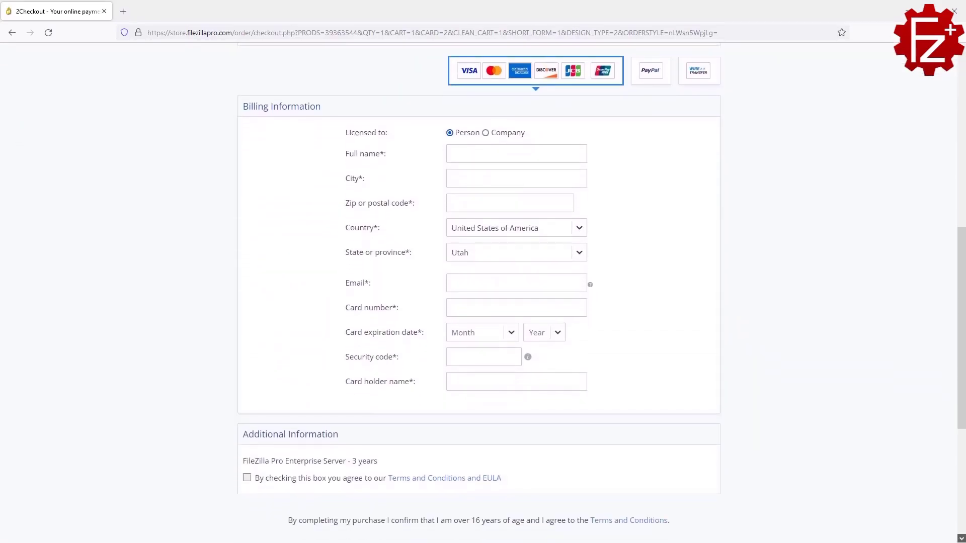
{"action": "scroll", "coordinate": [483, 292], "scroll_direction": "down", "scroll_amount": 3}
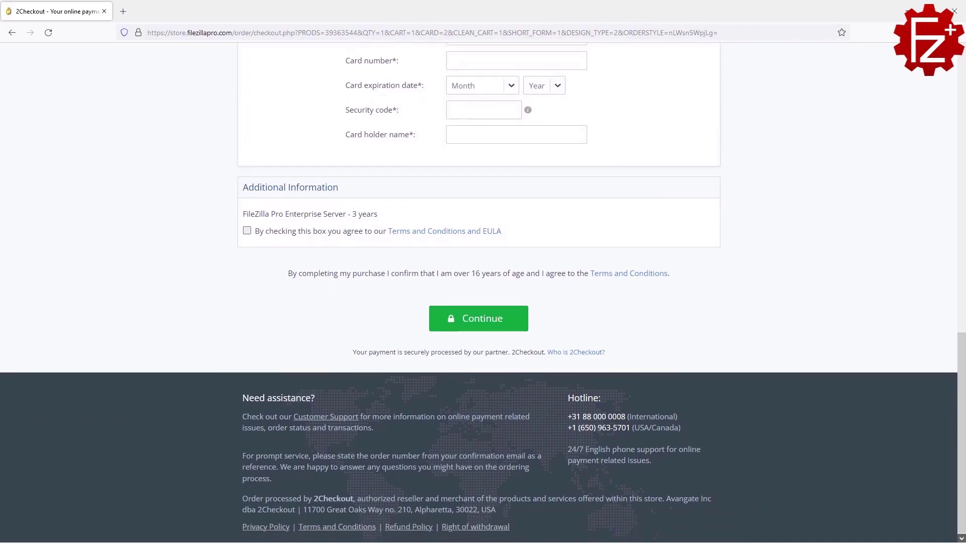